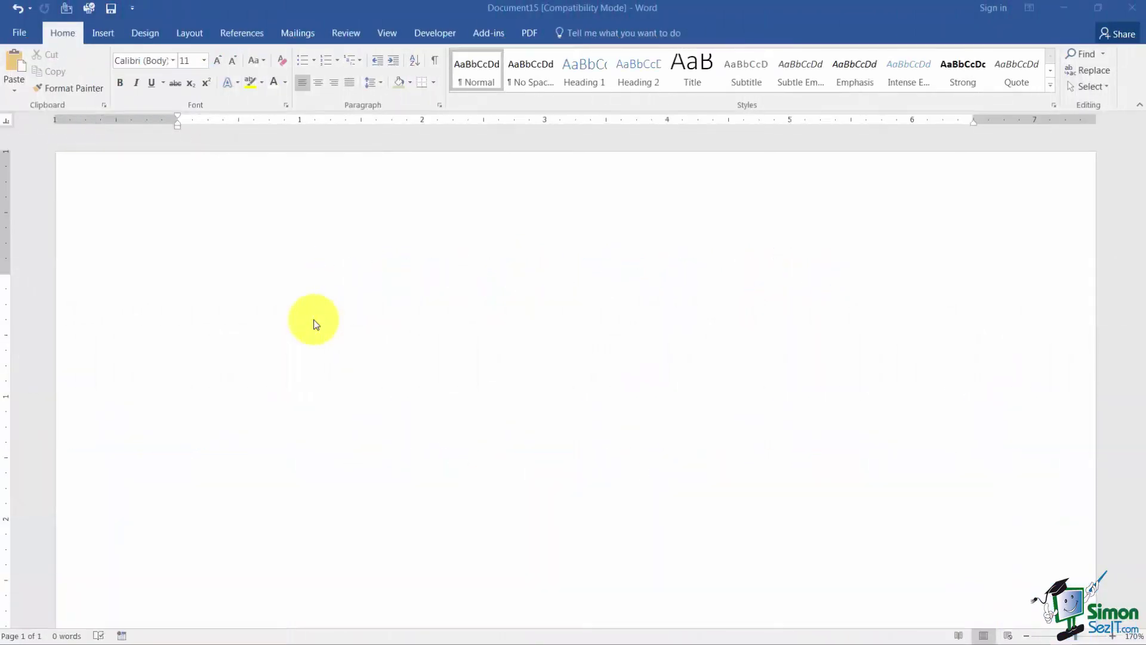
Step: Insert an empty table of 5 columns by 3 rows from the Table grid
{"action": "left_click", "coordinate": [105, 33]}
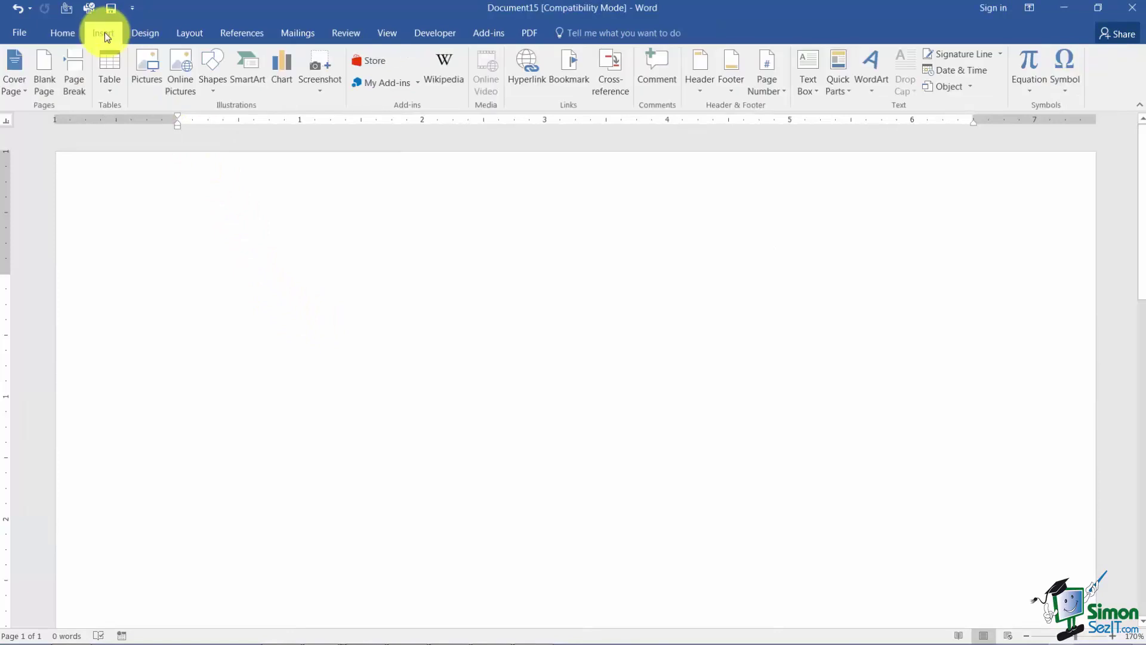
{"action": "left_click", "coordinate": [112, 94]}
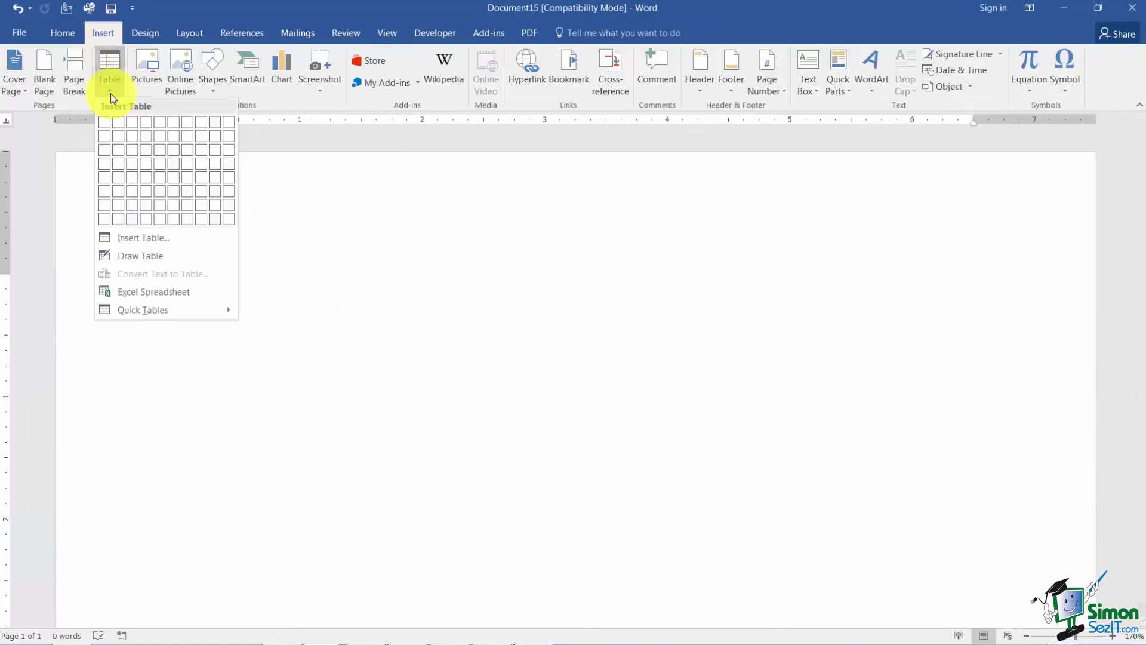
{"action": "left_click", "coordinate": [160, 150]}
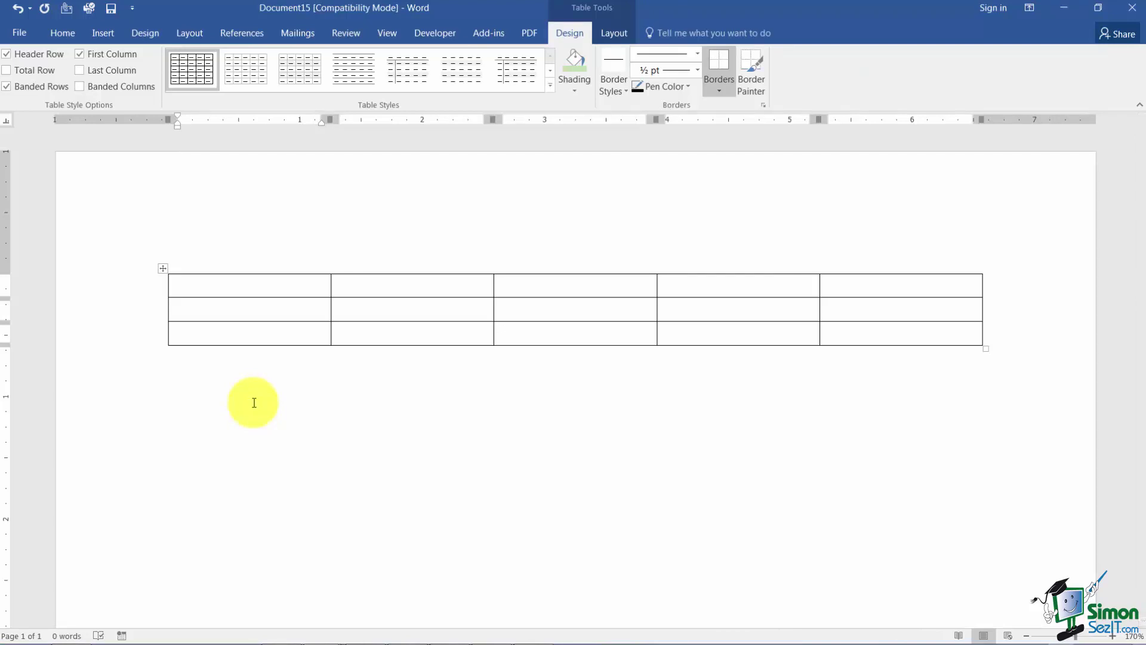
Step: Select the whole table and set its borders to No Border, leaving dashed gridlines
{"action": "left_click", "coordinate": [161, 266]}
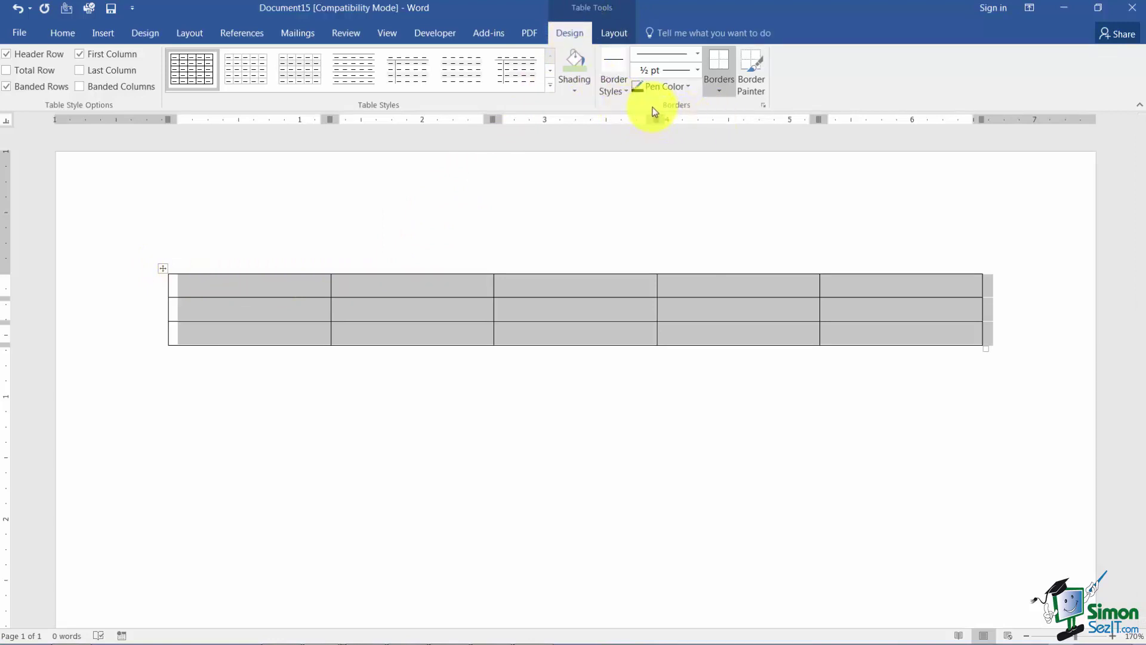
{"action": "left_click", "coordinate": [721, 92]}
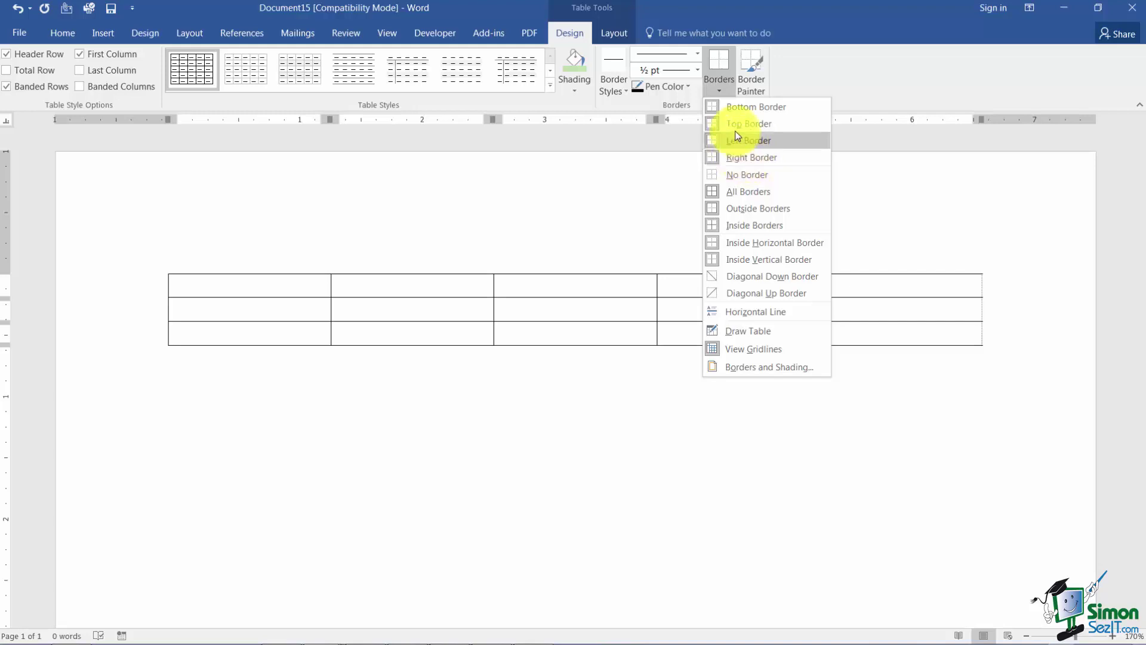
{"action": "left_click", "coordinate": [716, 176]}
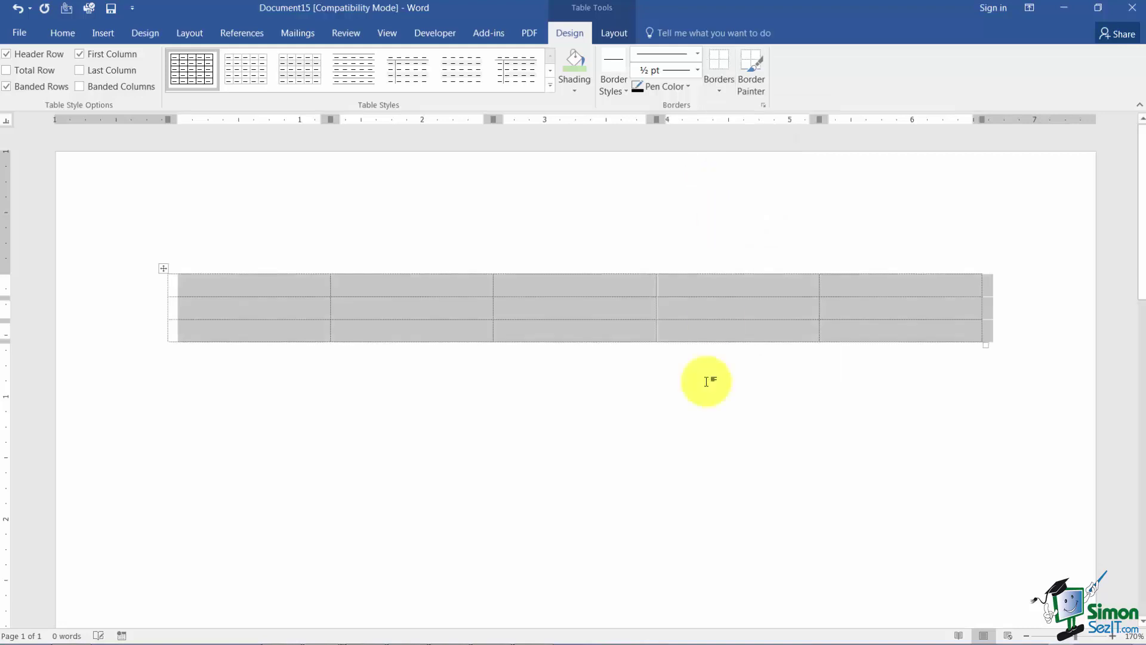
{"action": "left_click", "coordinate": [683, 435]}
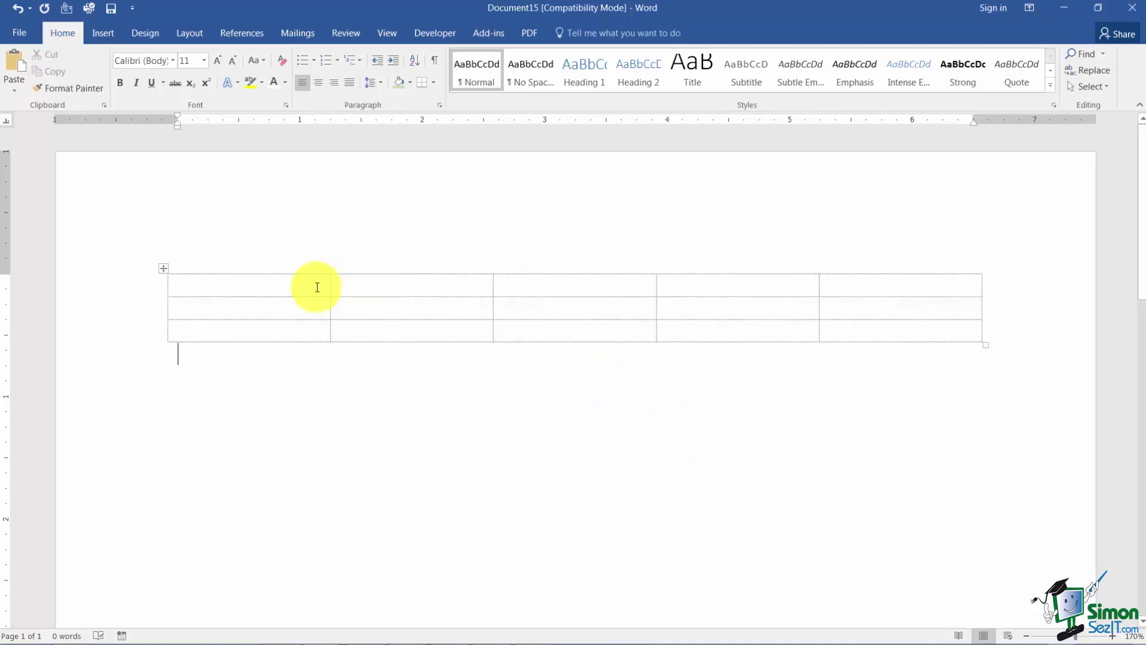
Step: Turn off View Gridlines for the borderless table, then check the cells and click below
{"action": "left_click", "coordinate": [370, 282]}
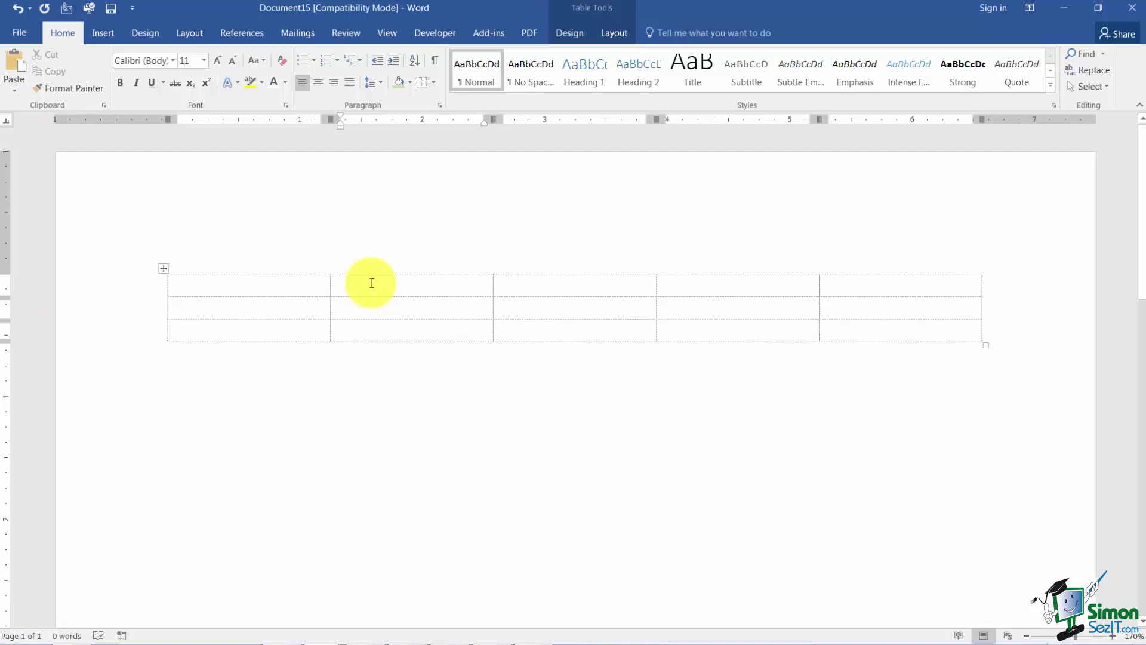
{"action": "left_click", "coordinate": [161, 267]}
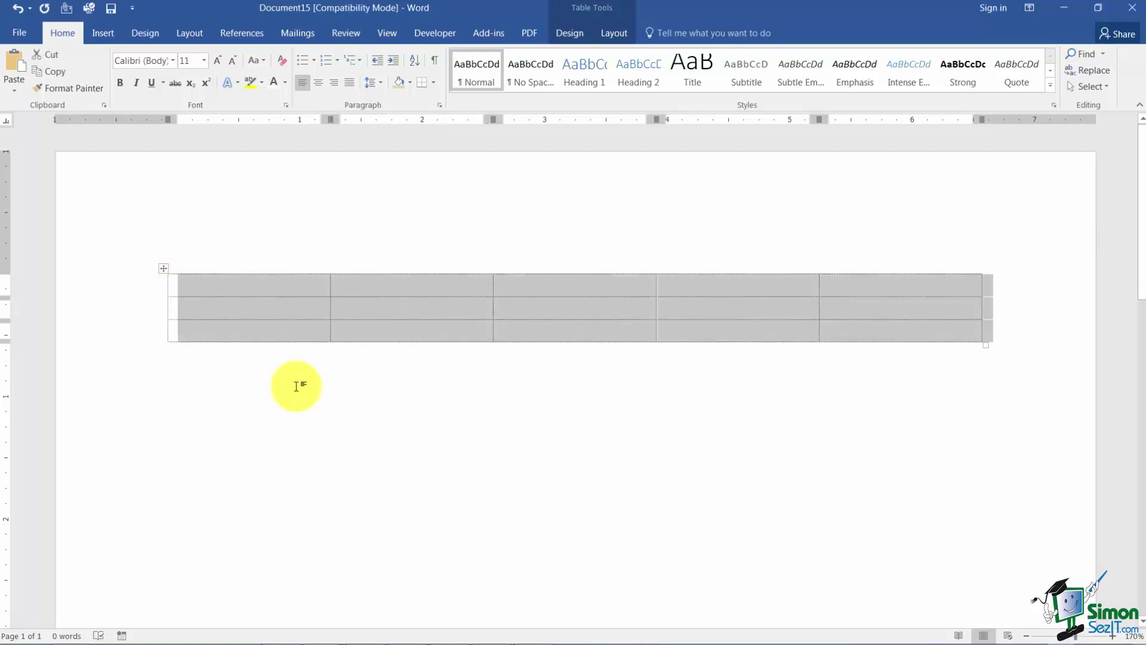
{"action": "left_click", "coordinate": [562, 33]}
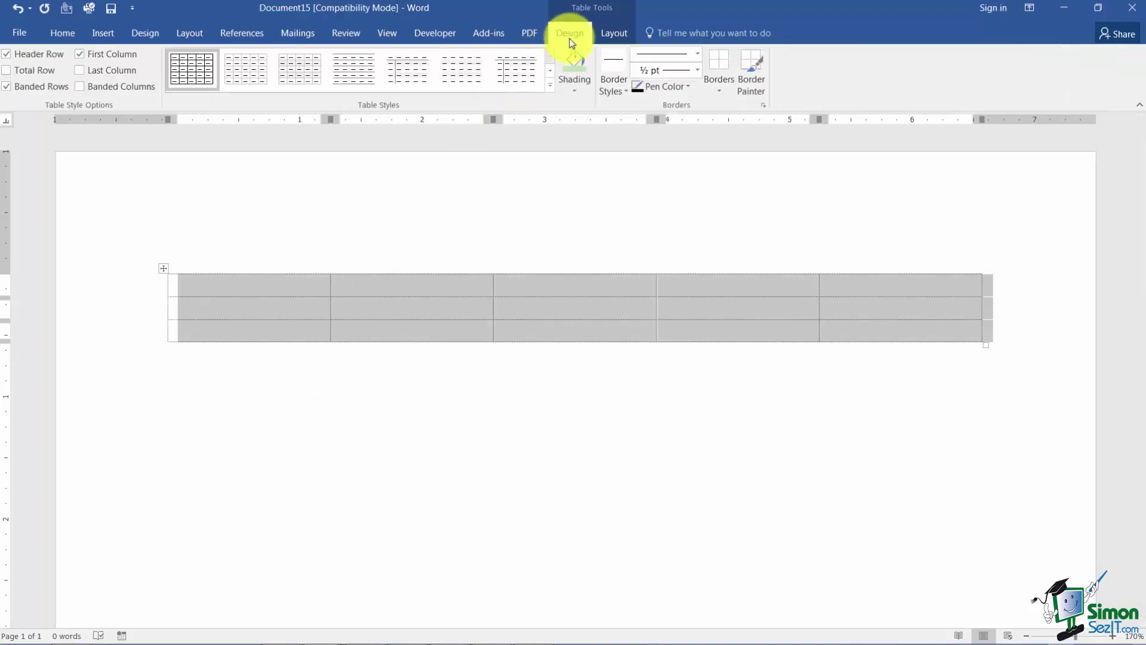
{"action": "left_click", "coordinate": [719, 90]}
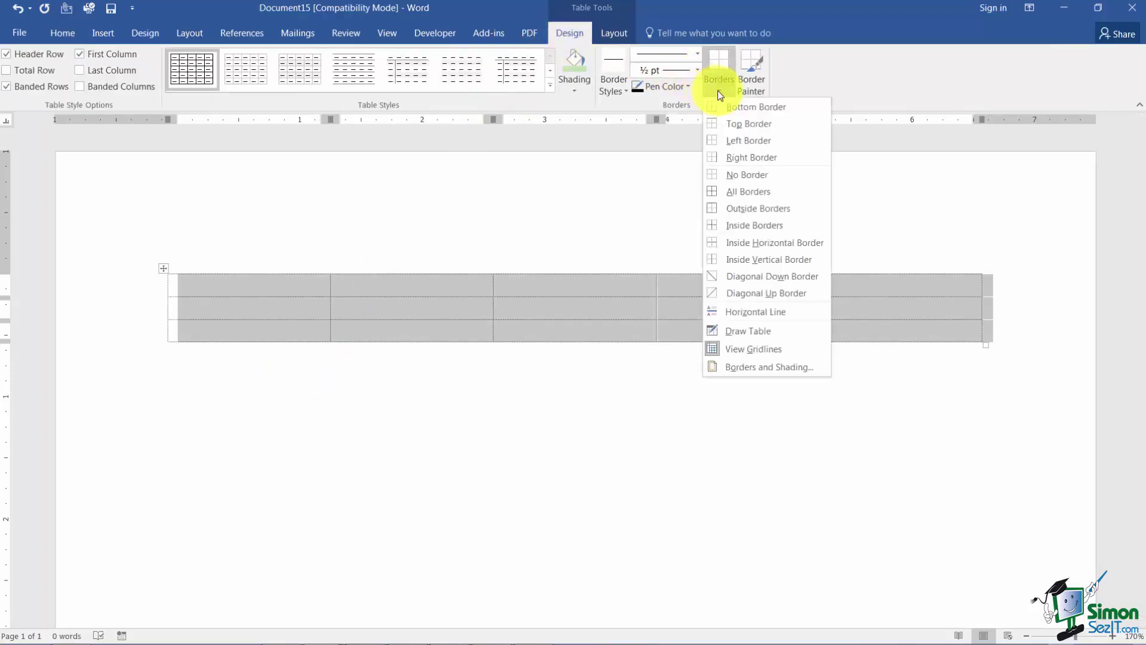
{"action": "left_click", "coordinate": [748, 351]}
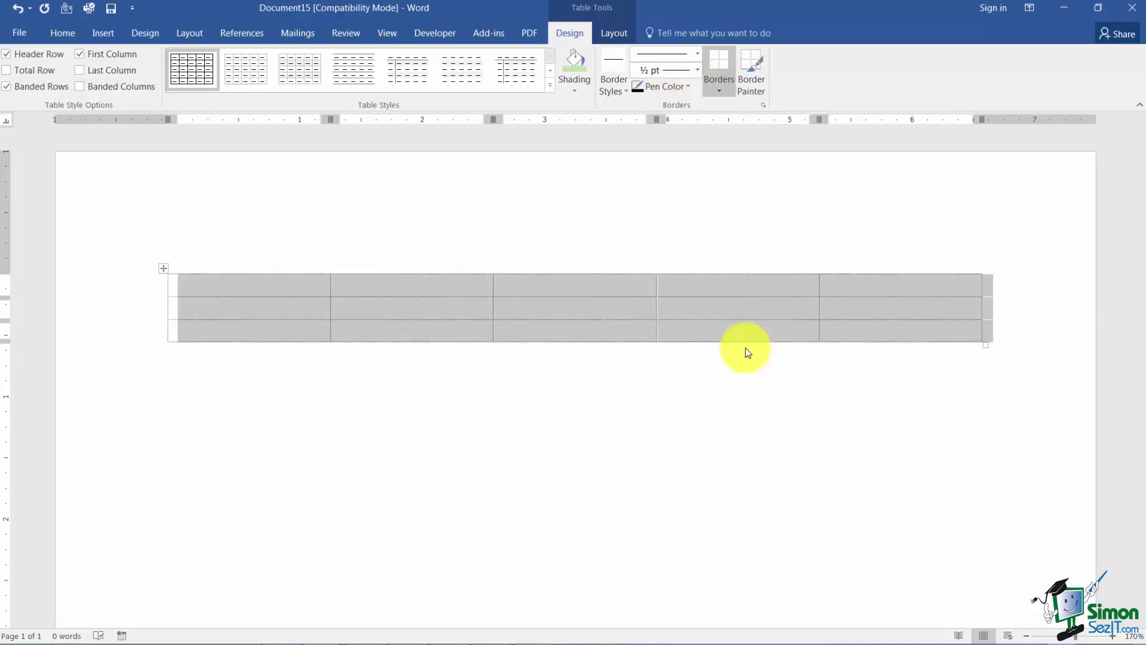
{"action": "key", "text": "ctrl+z"}
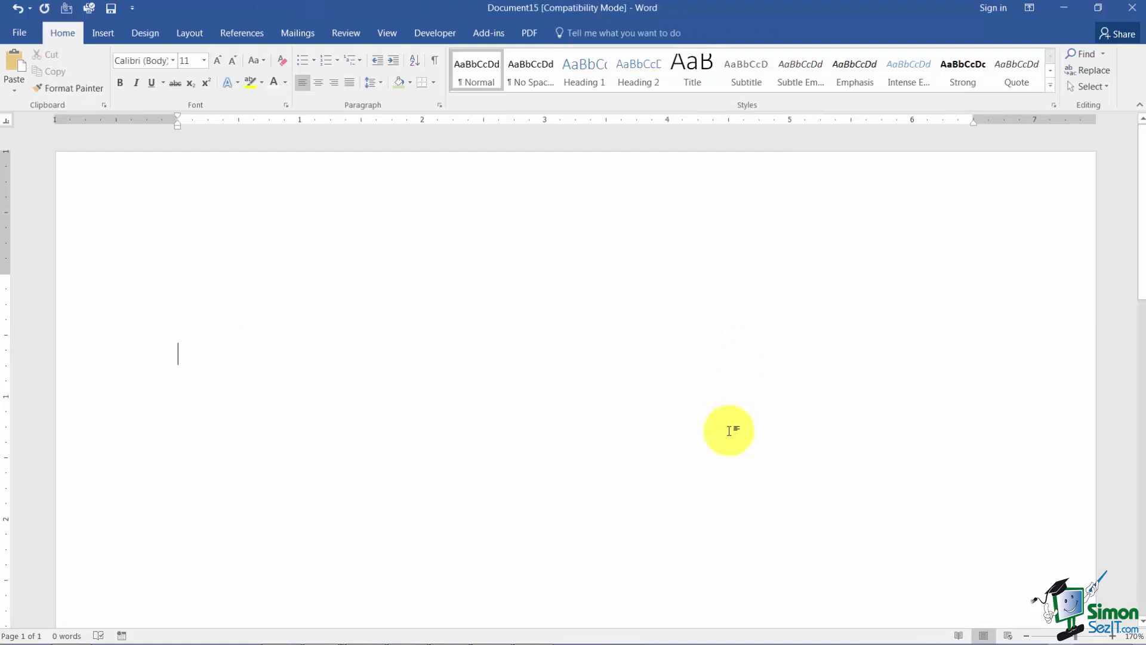
{"action": "left_click", "coordinate": [214, 286]}
{"action": "key", "text": "Tab"}
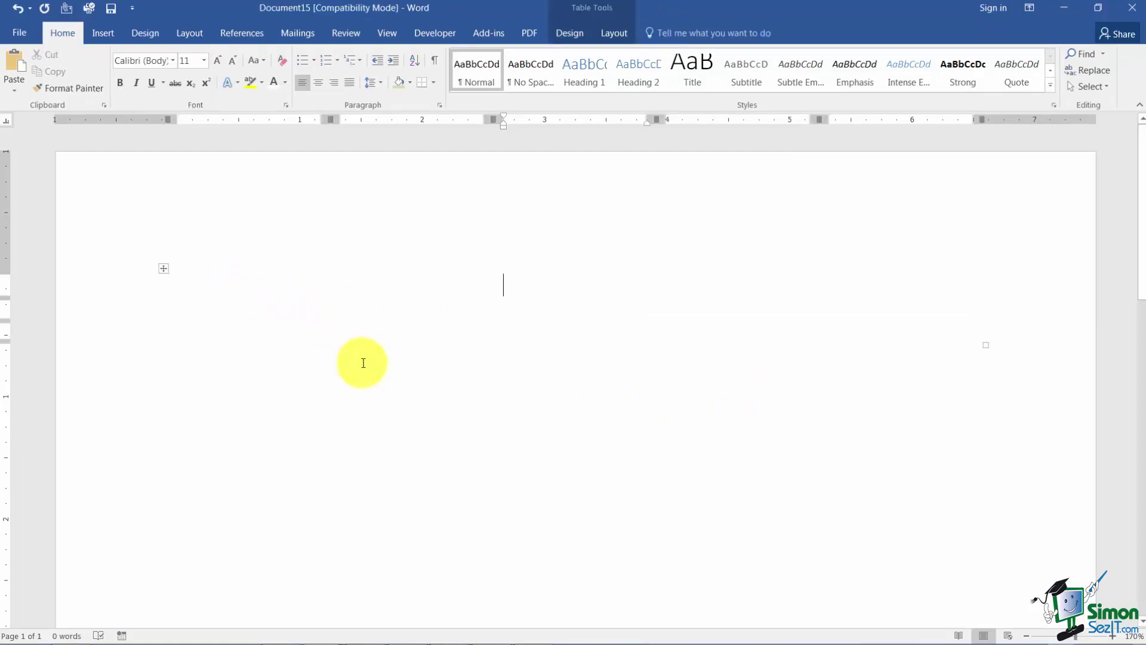
{"action": "left_click", "coordinate": [352, 451]}
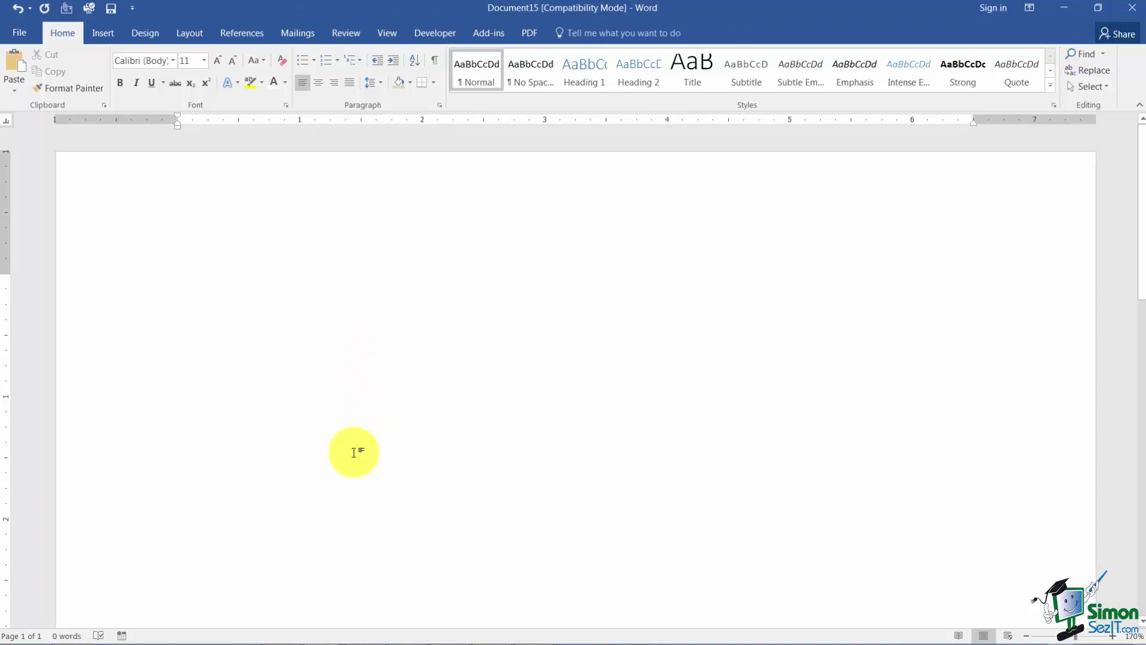
Step: Give the table a solid Outside Border and switch View Gridlines back on
{"action": "left_click", "coordinate": [161, 269]}
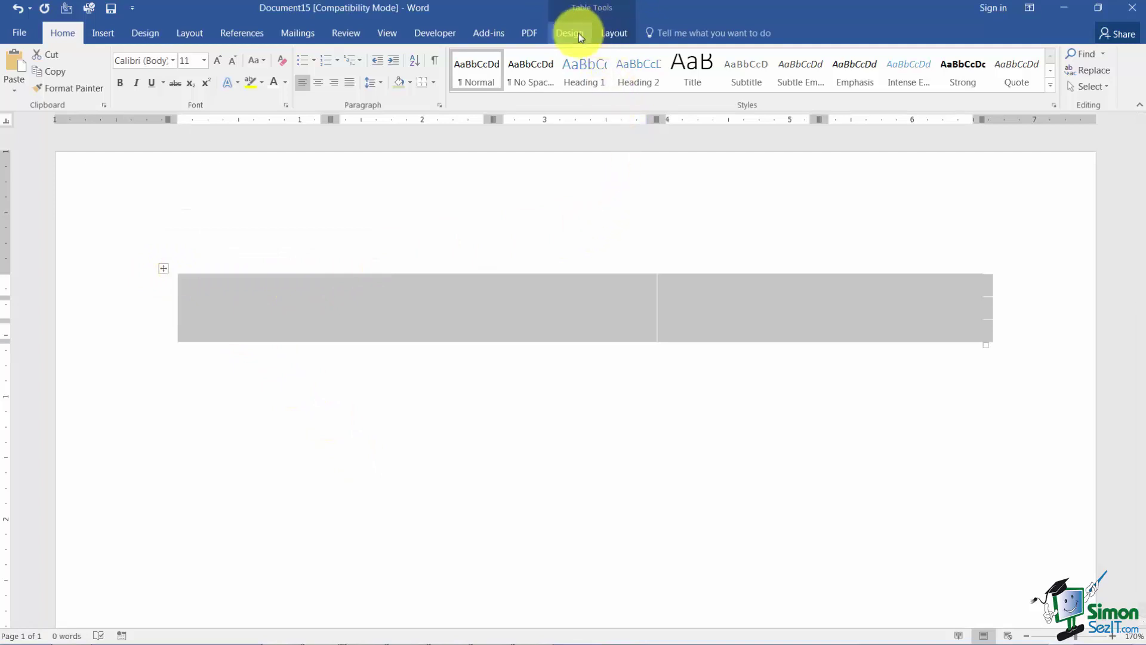
{"action": "left_click", "coordinate": [574, 34]}
{"action": "left_click", "coordinate": [724, 87]}
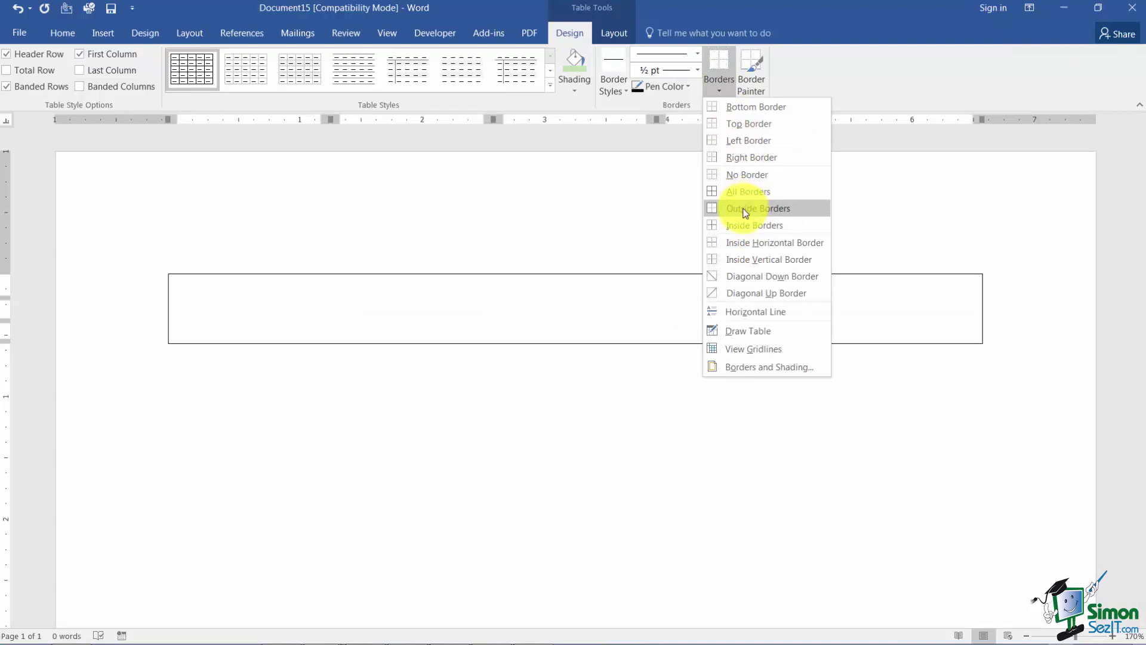
{"action": "left_click", "coordinate": [746, 211]}
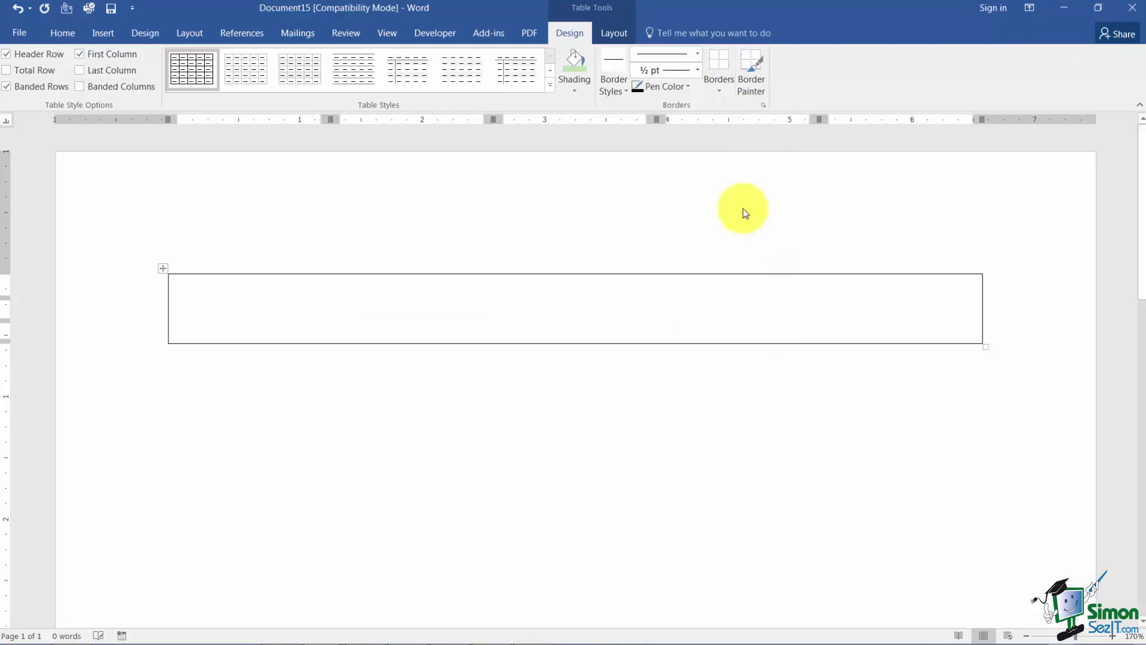
{"action": "left_click", "coordinate": [718, 89]}
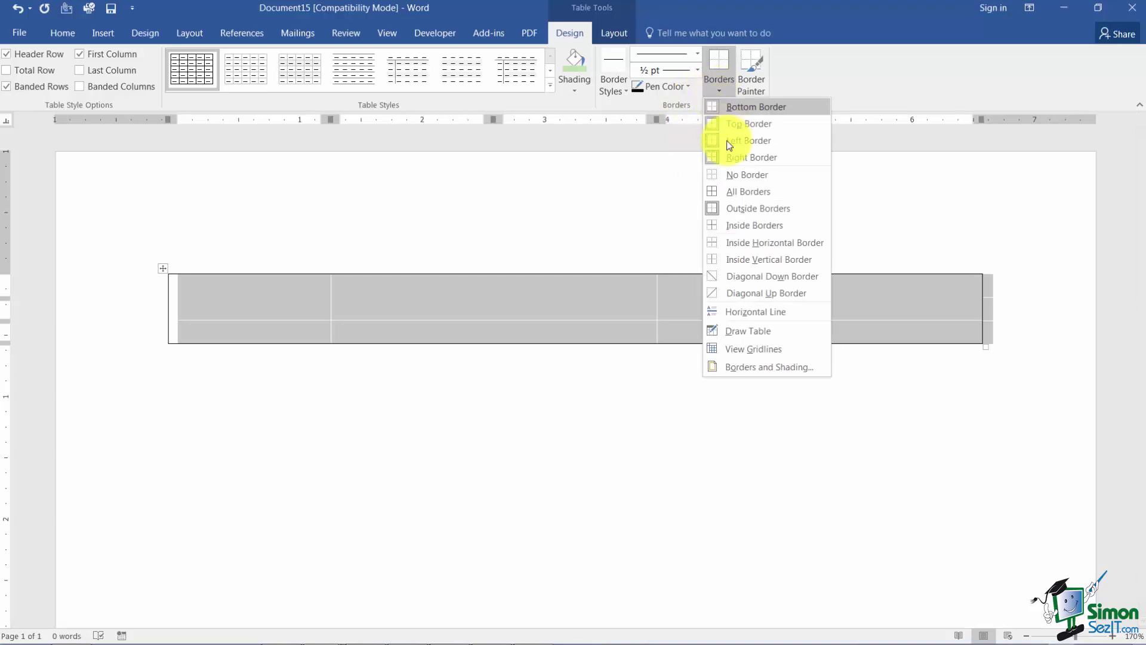
{"action": "left_click", "coordinate": [751, 352]}
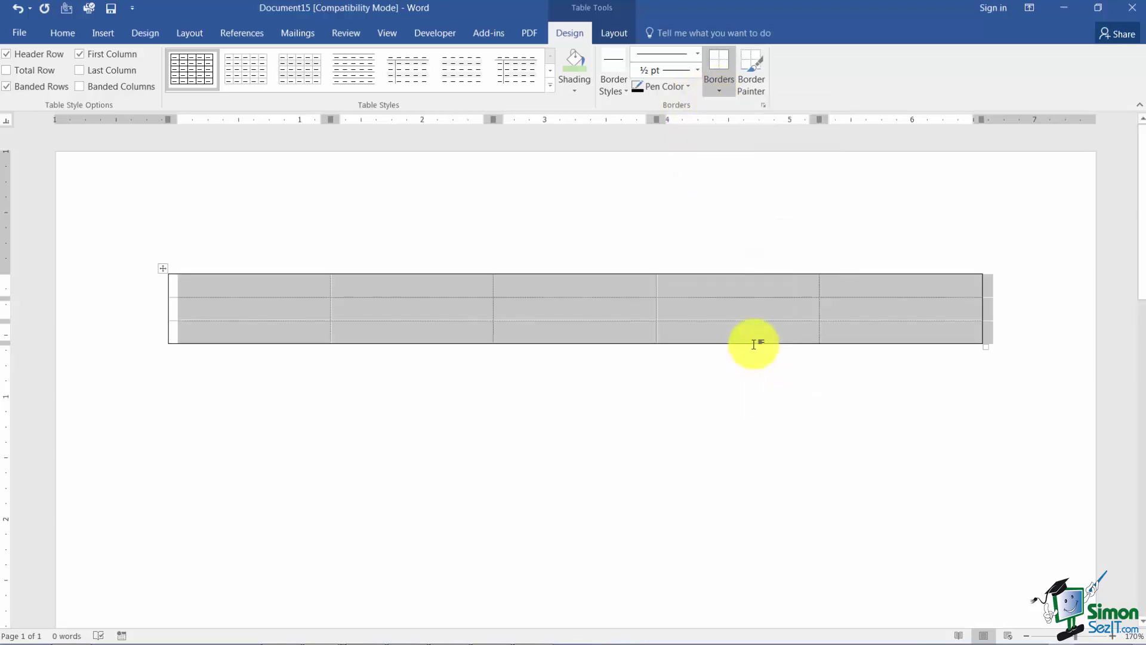
{"action": "left_click", "coordinate": [711, 376]}
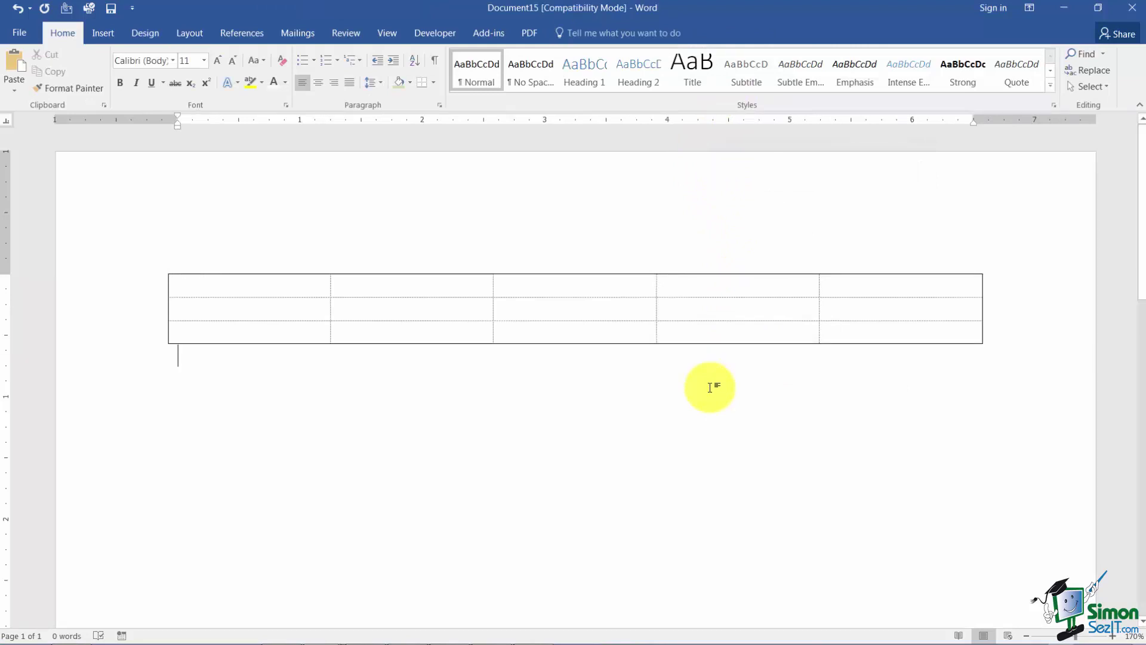
Step: Select the first row and apply Outside Borders to it from the Borders list
{"action": "left_click", "coordinate": [154, 286]}
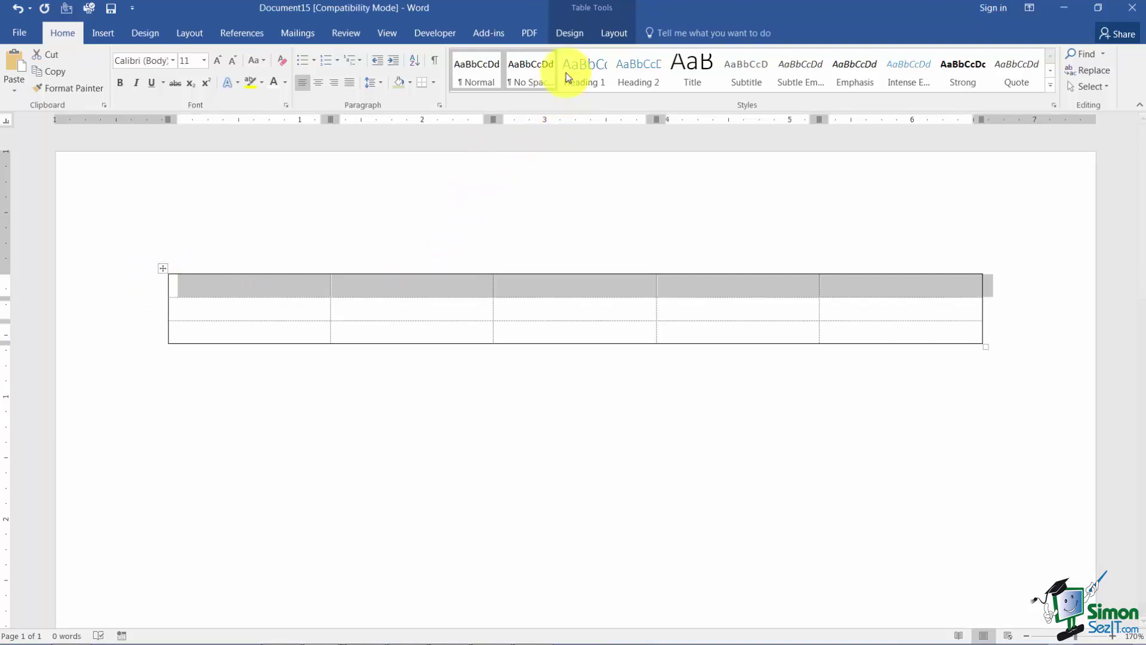
{"action": "left_click", "coordinate": [565, 32]}
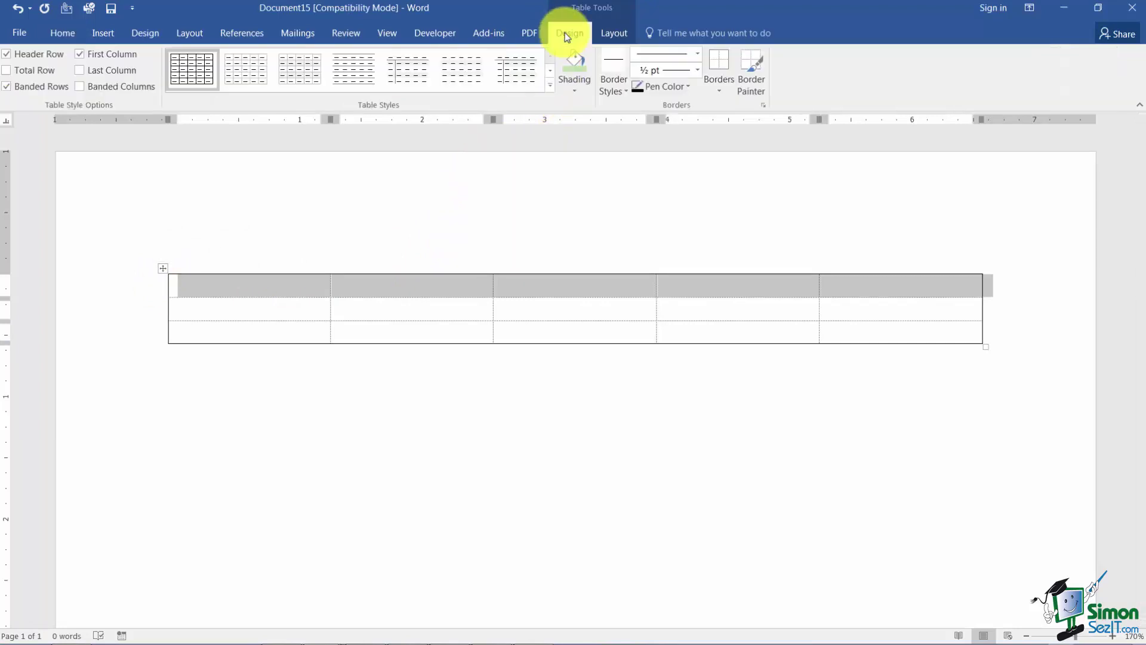
{"action": "left_click", "coordinate": [722, 89]}
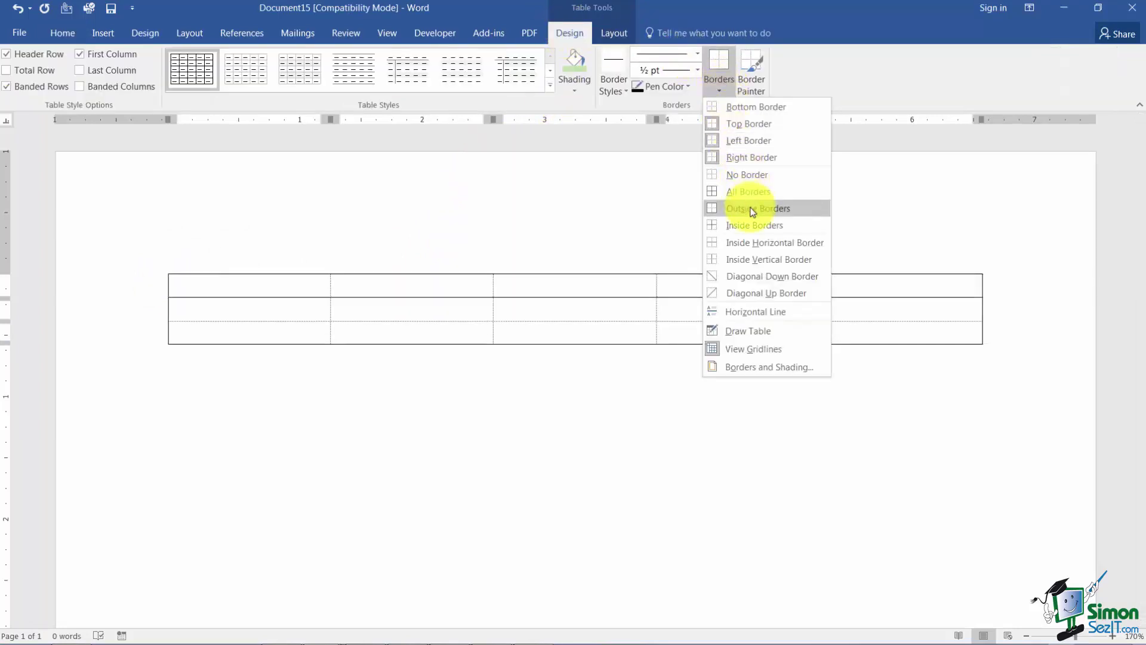
{"action": "left_click", "coordinate": [751, 210]}
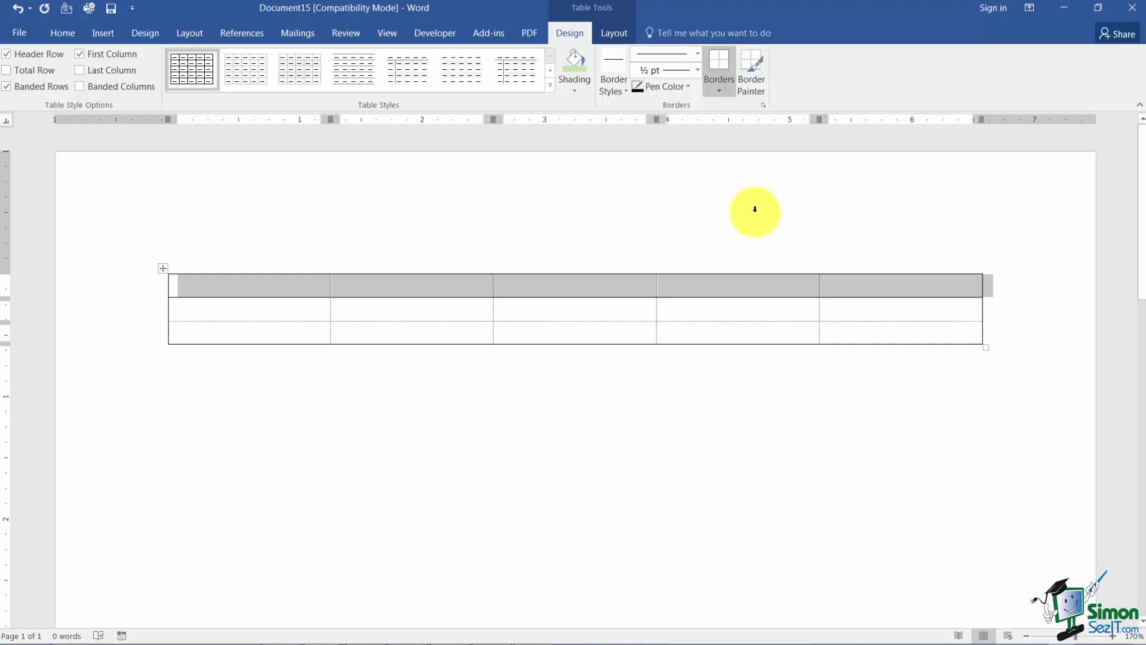
{"action": "left_click", "coordinate": [720, 90]}
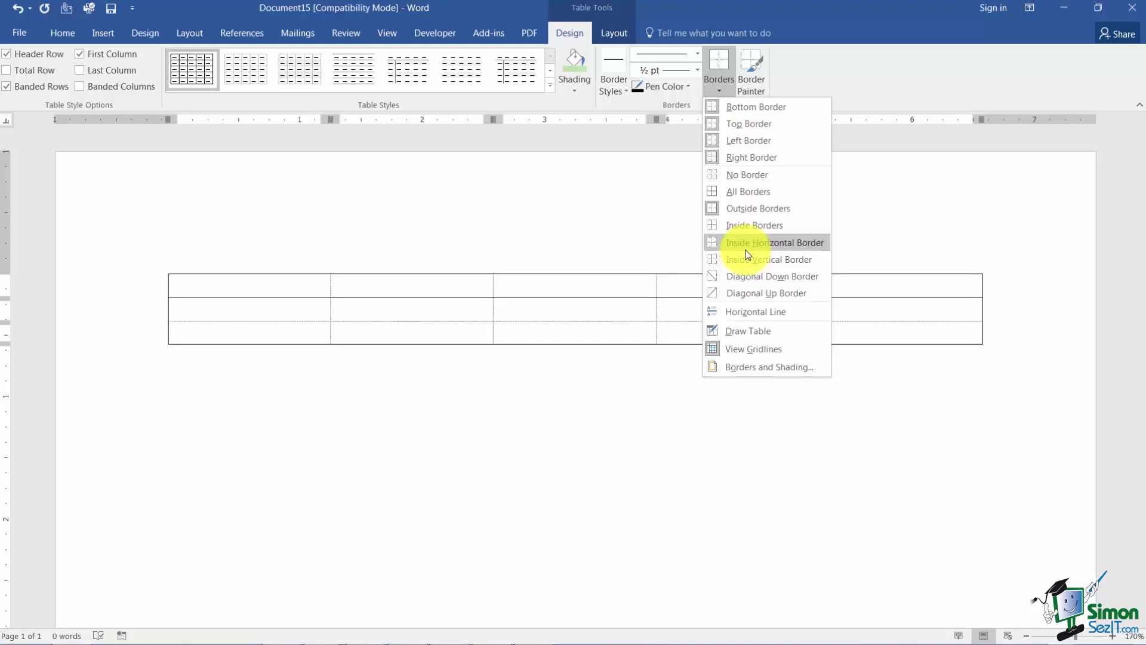
Step: In Borders and Shading, give the first row 4½ pt blue top and bottom borders
{"action": "left_click", "coordinate": [753, 373]}
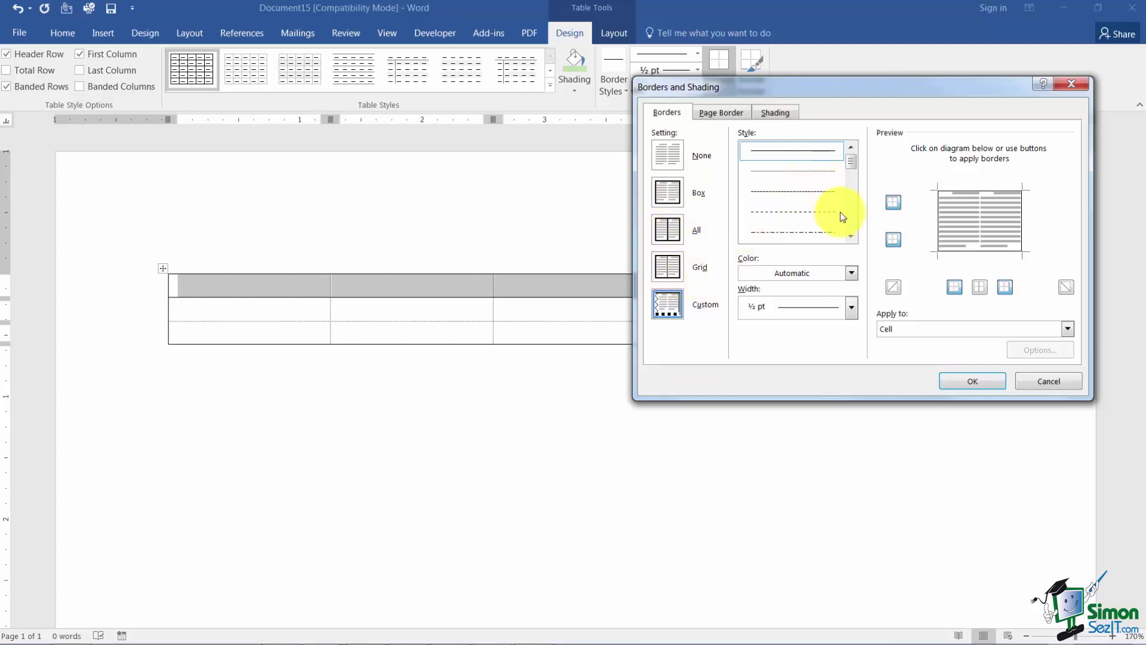
{"action": "left_click", "coordinate": [851, 236]}
{"action": "left_click", "coordinate": [851, 236]}
{"action": "left_click", "coordinate": [851, 236]}
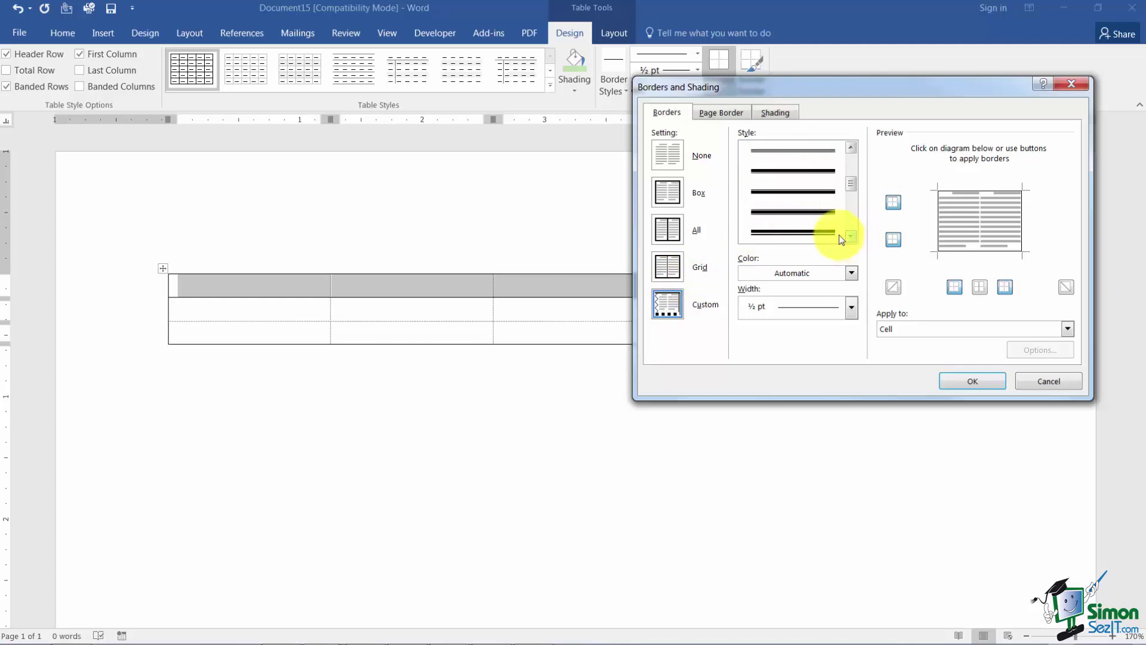
{"action": "left_click", "coordinate": [839, 232]}
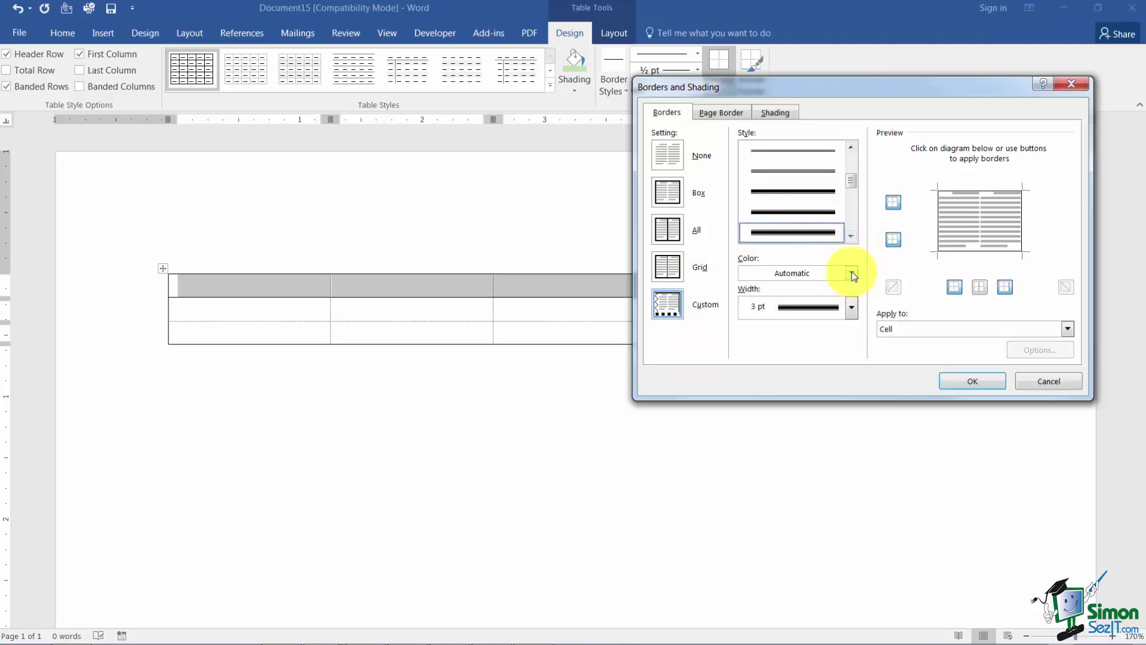
{"action": "left_click", "coordinate": [852, 273]}
{"action": "left_click", "coordinate": [829, 403]}
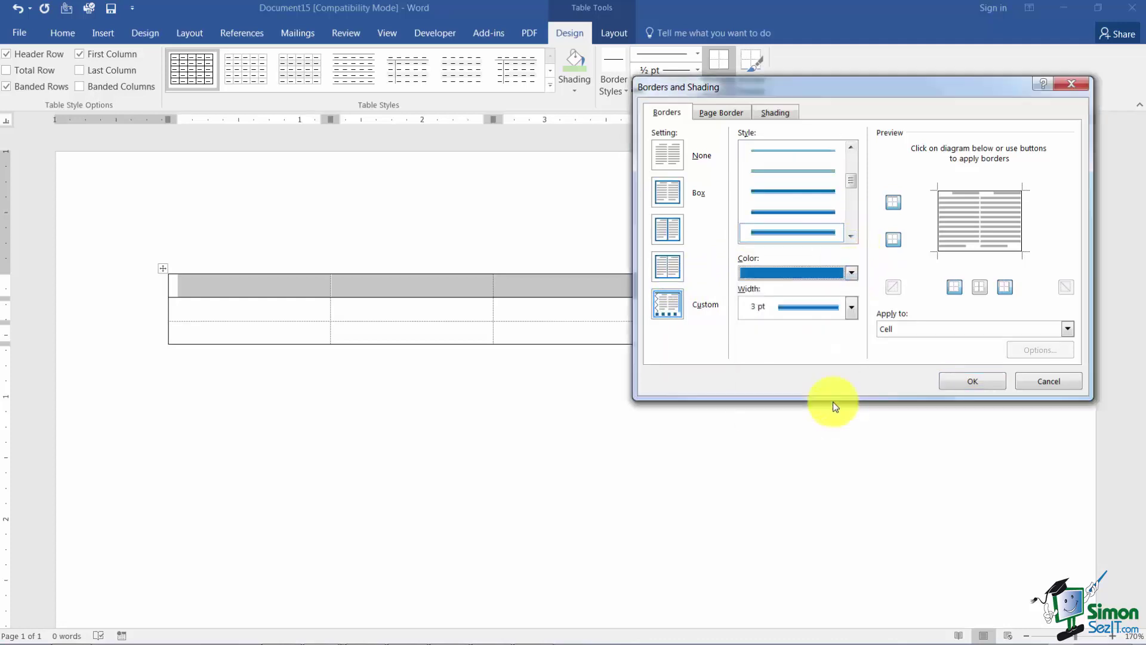
{"action": "left_click", "coordinate": [850, 307]}
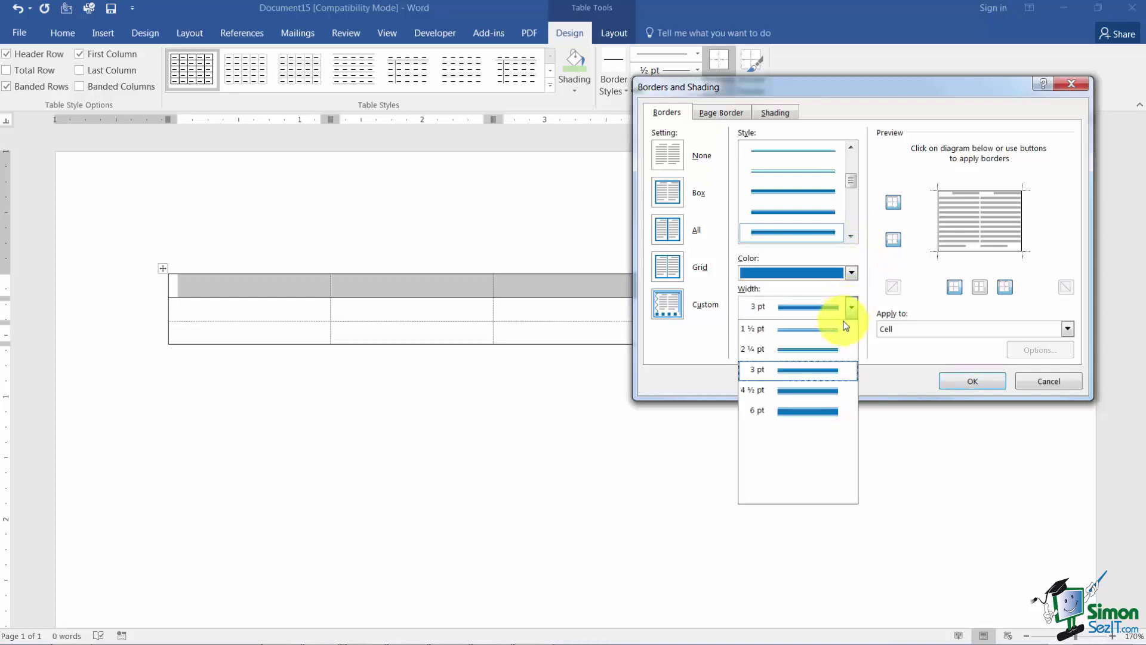
{"action": "left_click", "coordinate": [820, 389]}
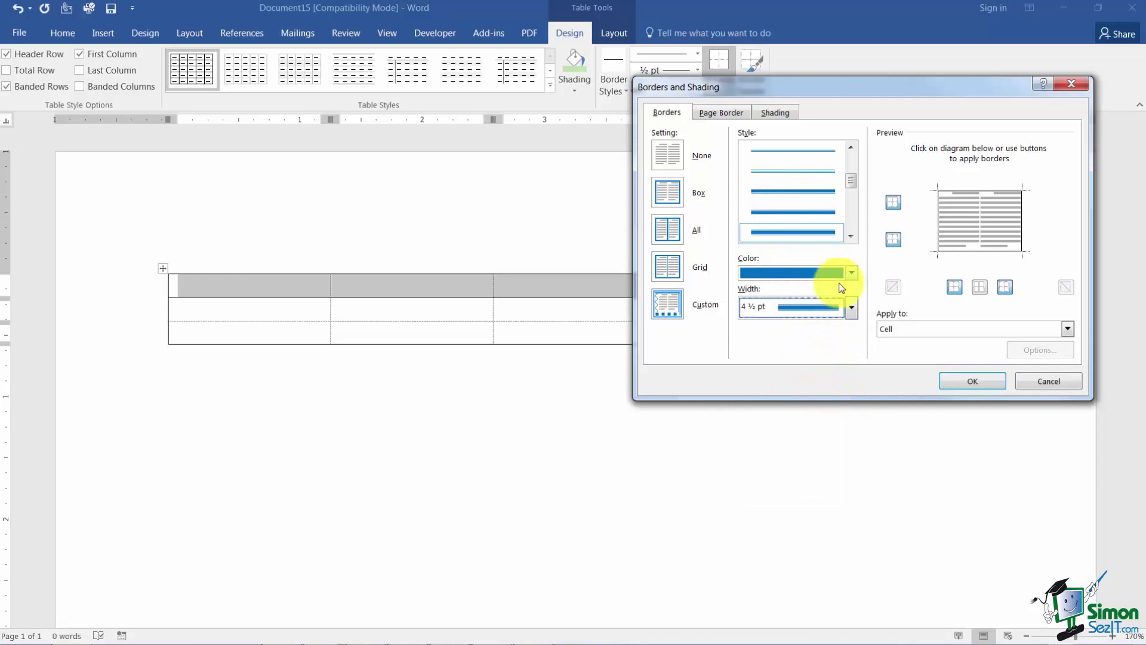
{"action": "left_click", "coordinate": [965, 197]}
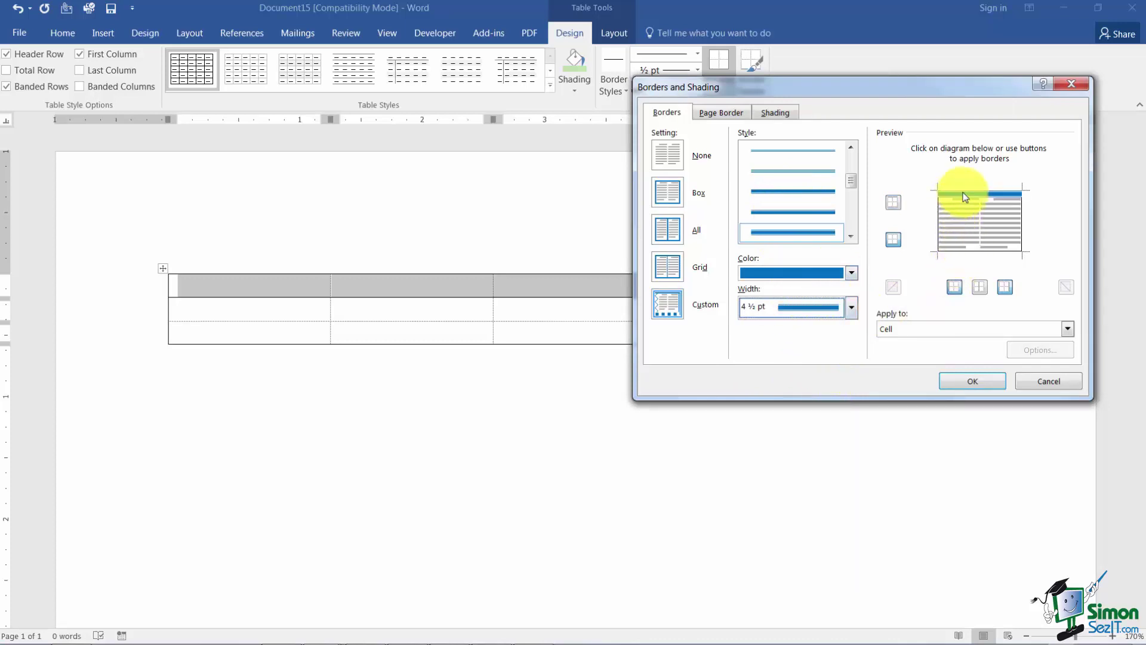
{"action": "left_click", "coordinate": [980, 255]}
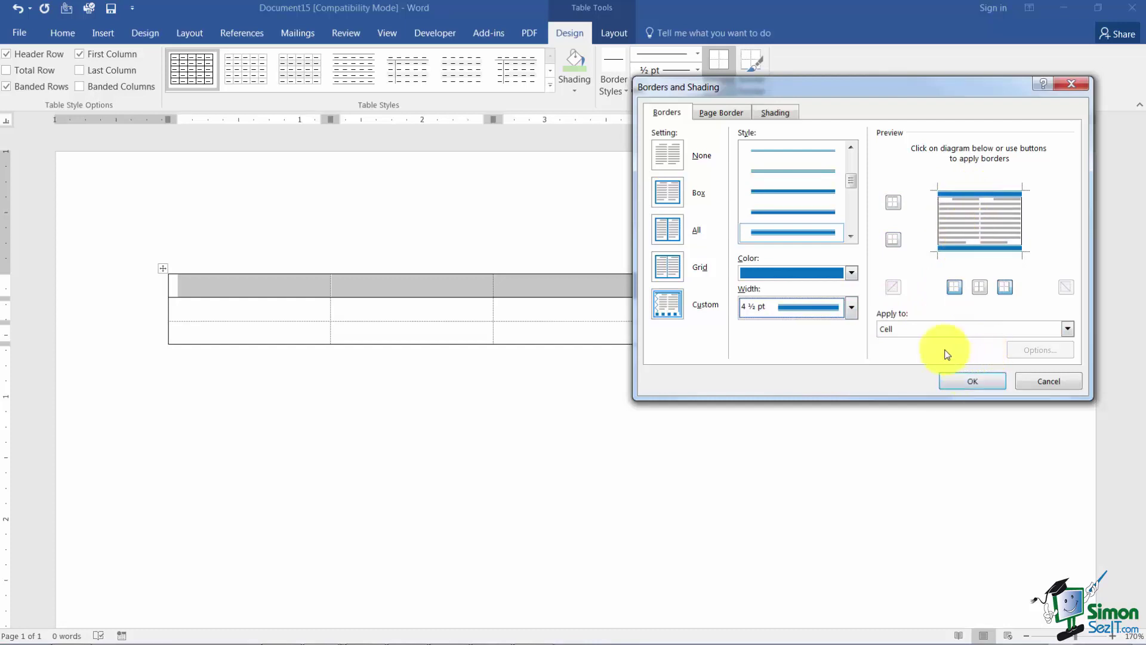
Step: Add purple 3 pt double-line left and right borders to the row and apply
{"action": "left_click", "coordinate": [939, 217]}
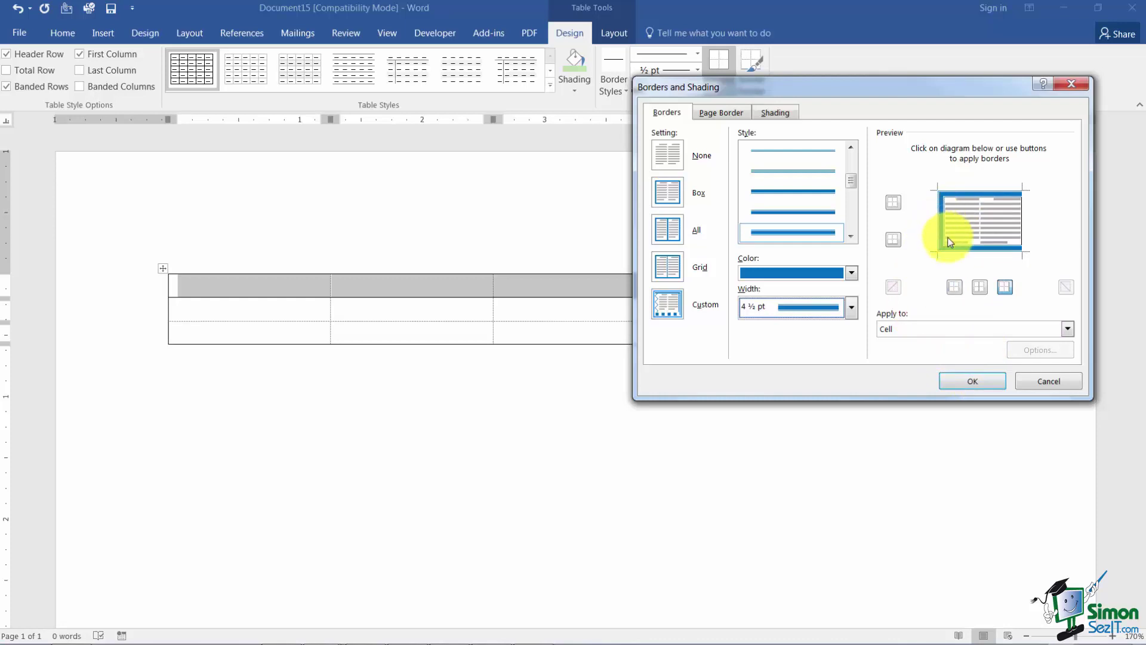
{"action": "left_click", "coordinate": [942, 225]}
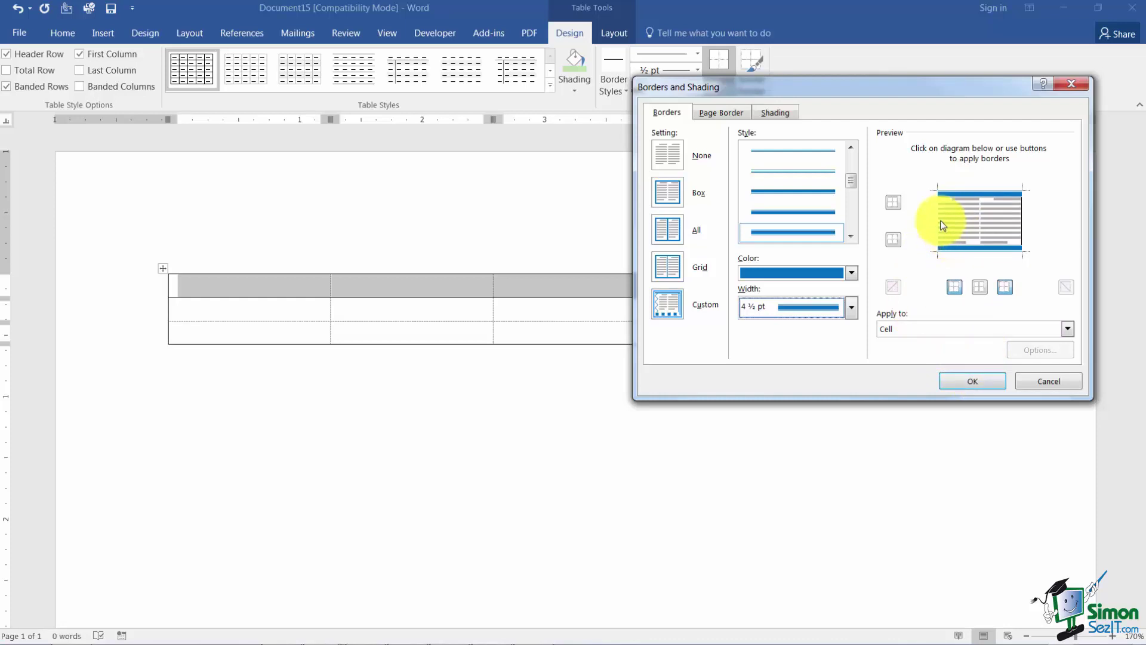
{"action": "scroll", "coordinate": [852, 243], "scroll_direction": "down", "scroll_amount": 2}
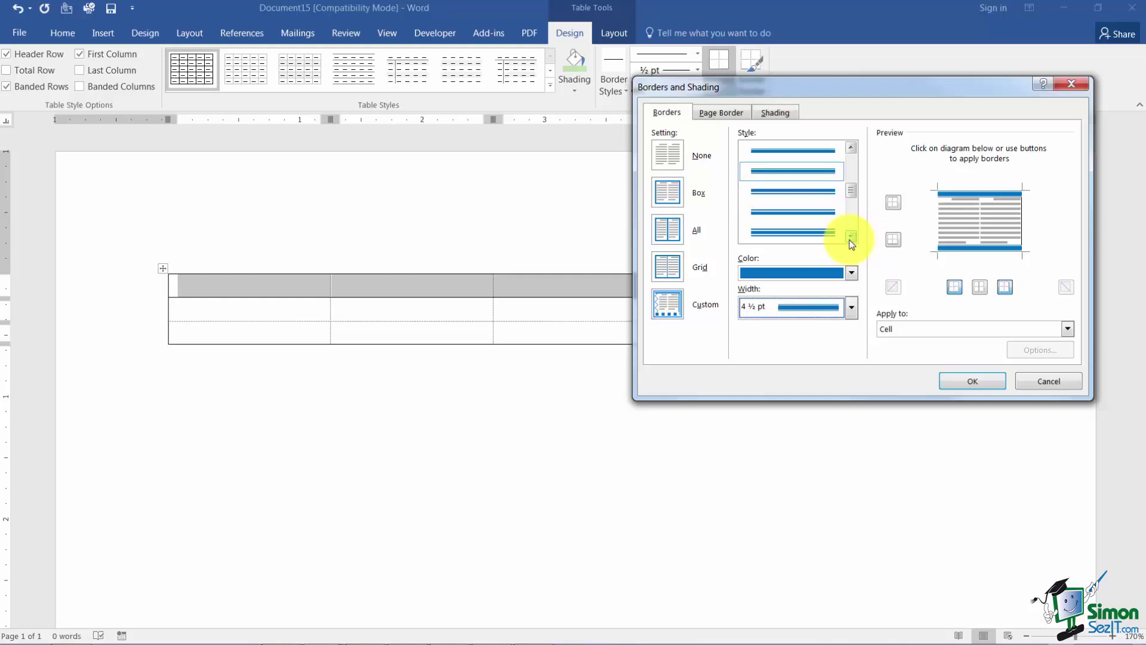
{"action": "left_click", "coordinate": [829, 231]}
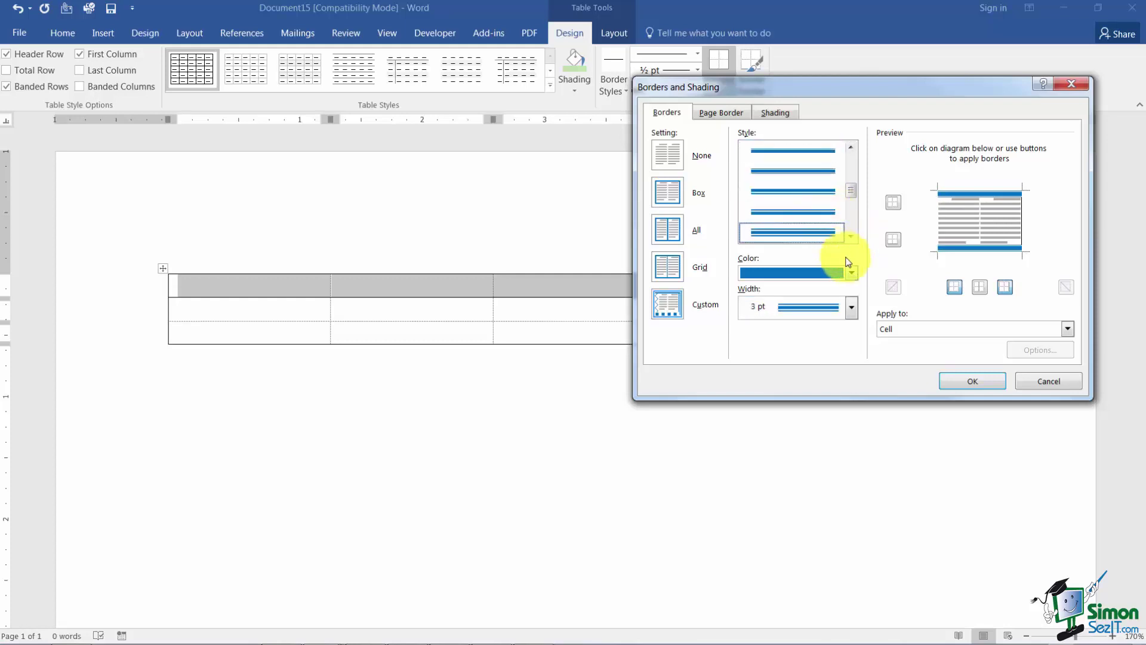
{"action": "left_click", "coordinate": [851, 273]}
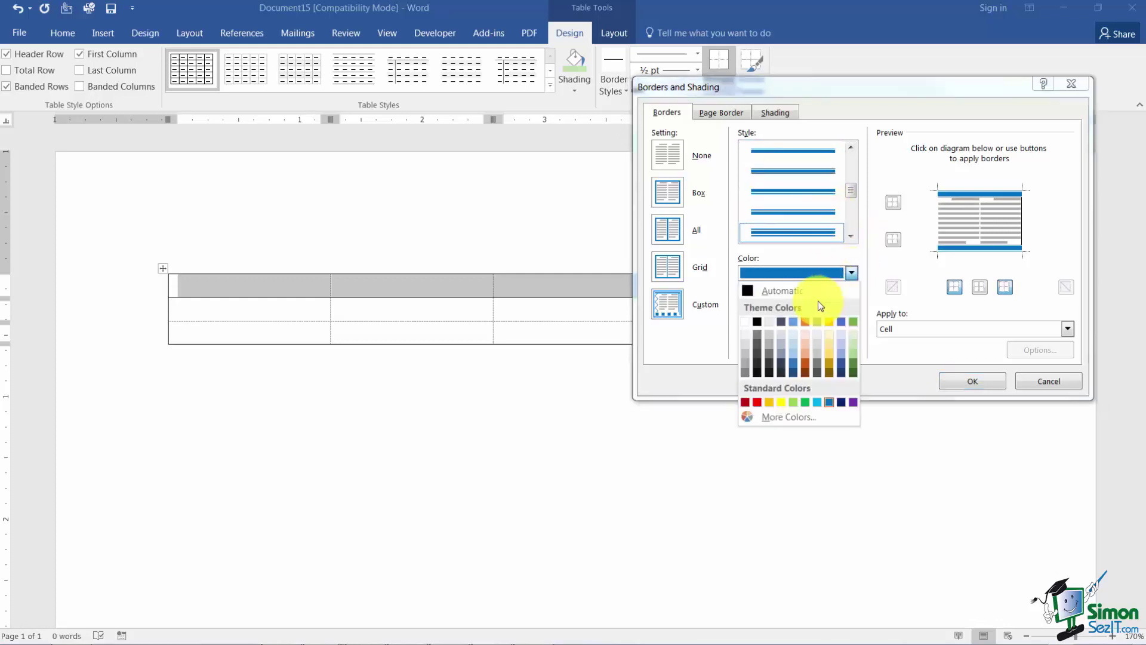
{"action": "left_click", "coordinate": [853, 401]}
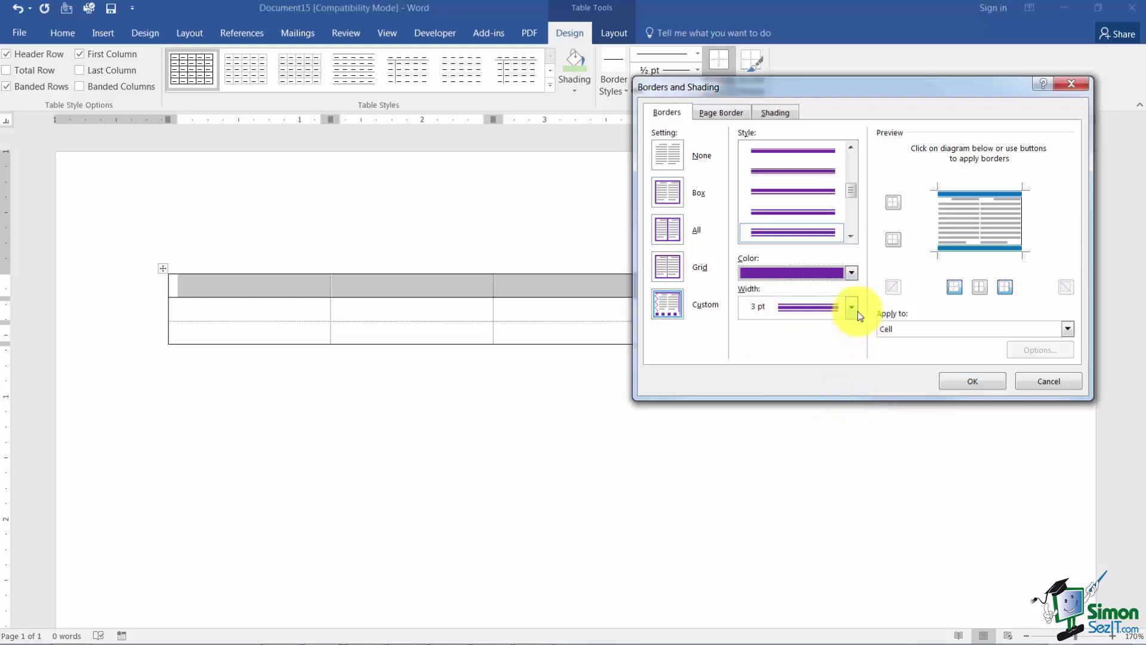
{"action": "left_click", "coordinate": [938, 227]}
{"action": "left_click", "coordinate": [1020, 227]}
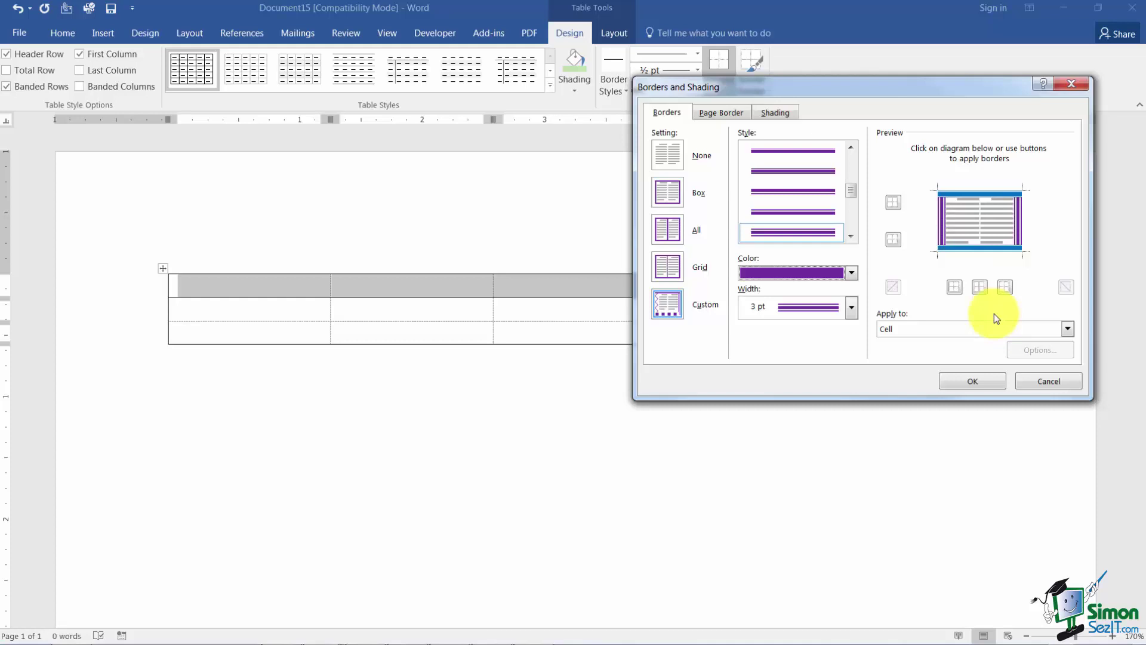
{"action": "left_click", "coordinate": [984, 387]}
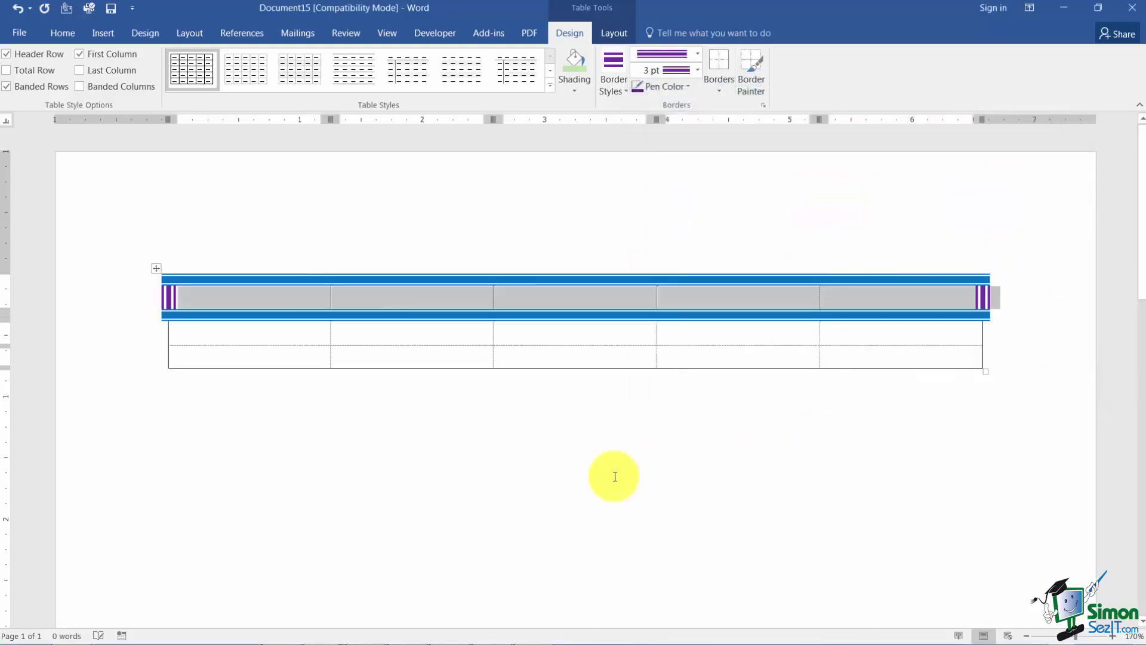
{"action": "left_click", "coordinate": [526, 489]}
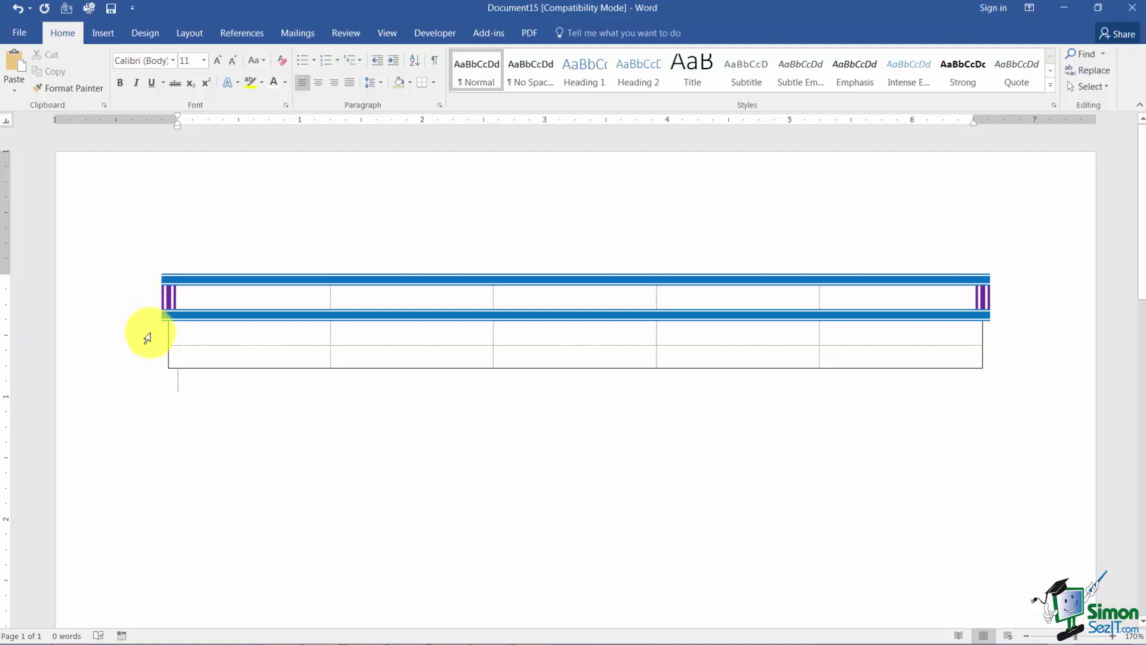
{"action": "left_click_drag", "start_coordinate": [149, 333], "coordinate": [149, 369]}
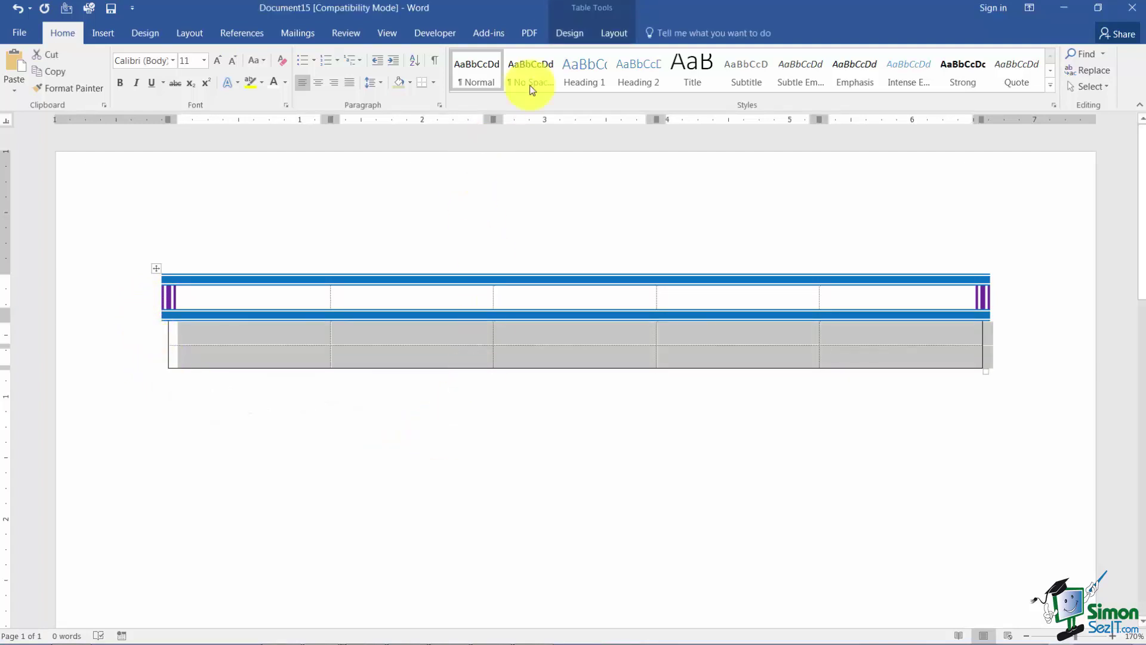
{"action": "left_click", "coordinate": [572, 34]}
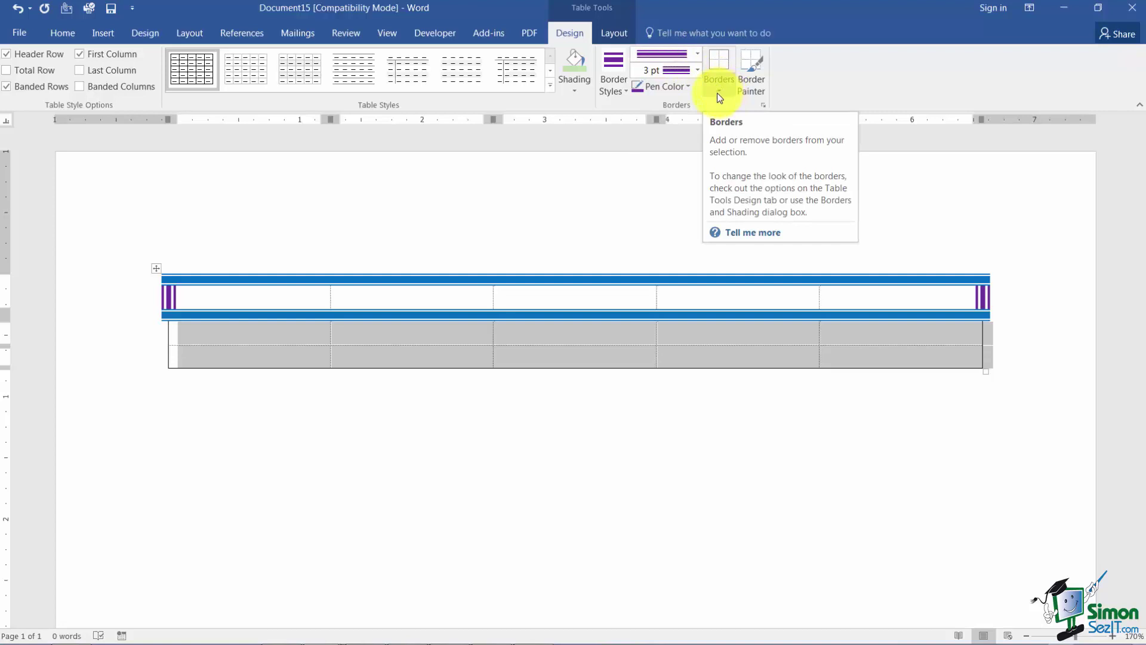
{"action": "left_click", "coordinate": [697, 57]}
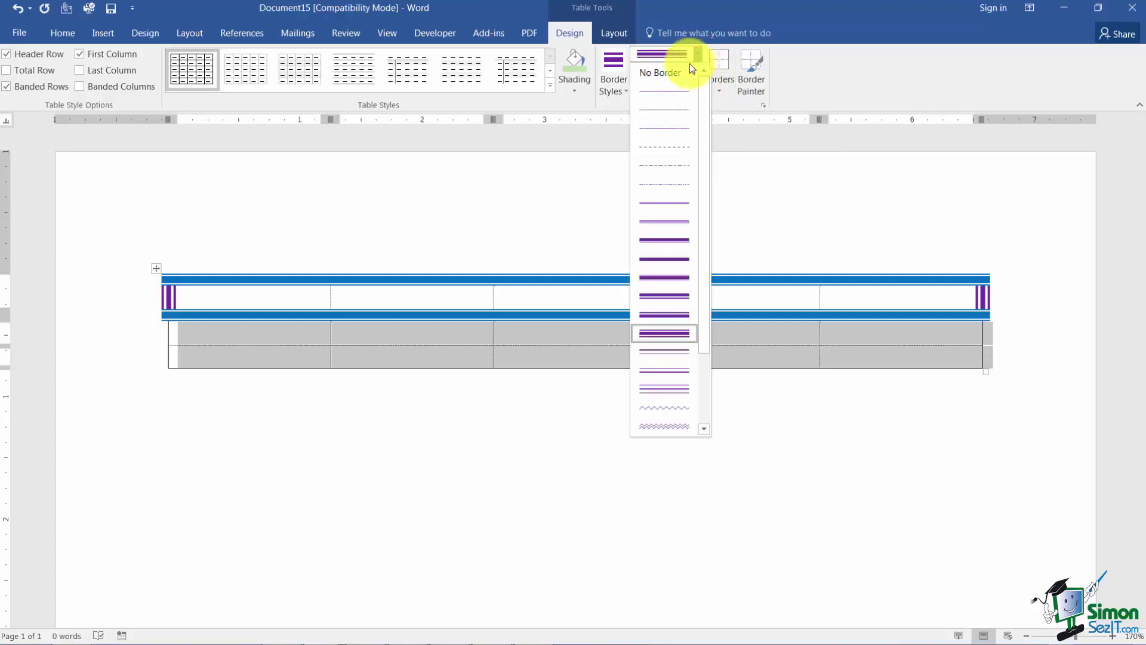
{"action": "left_click", "coordinate": [665, 333]}
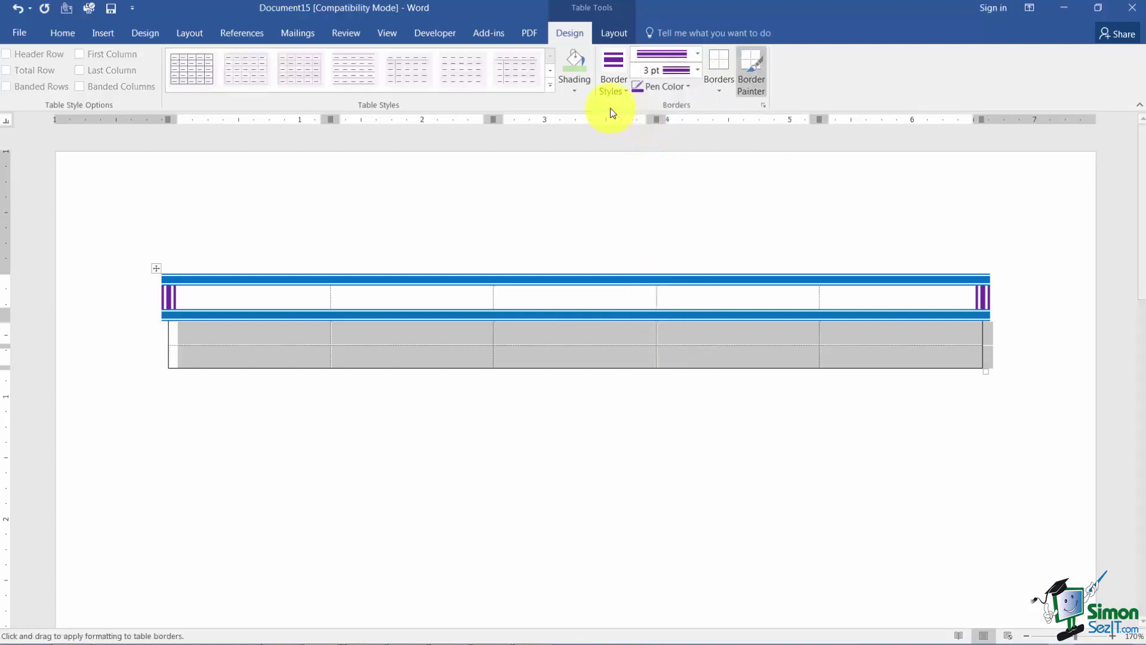
{"action": "left_click", "coordinate": [621, 88]}
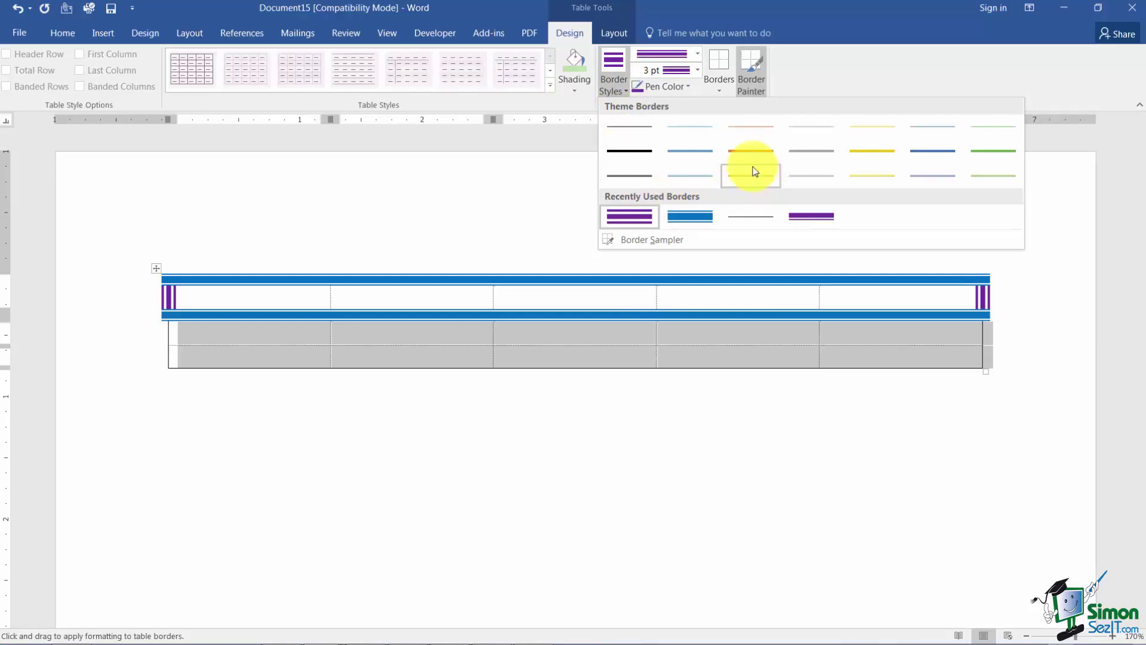
{"action": "left_click", "coordinate": [716, 90]}
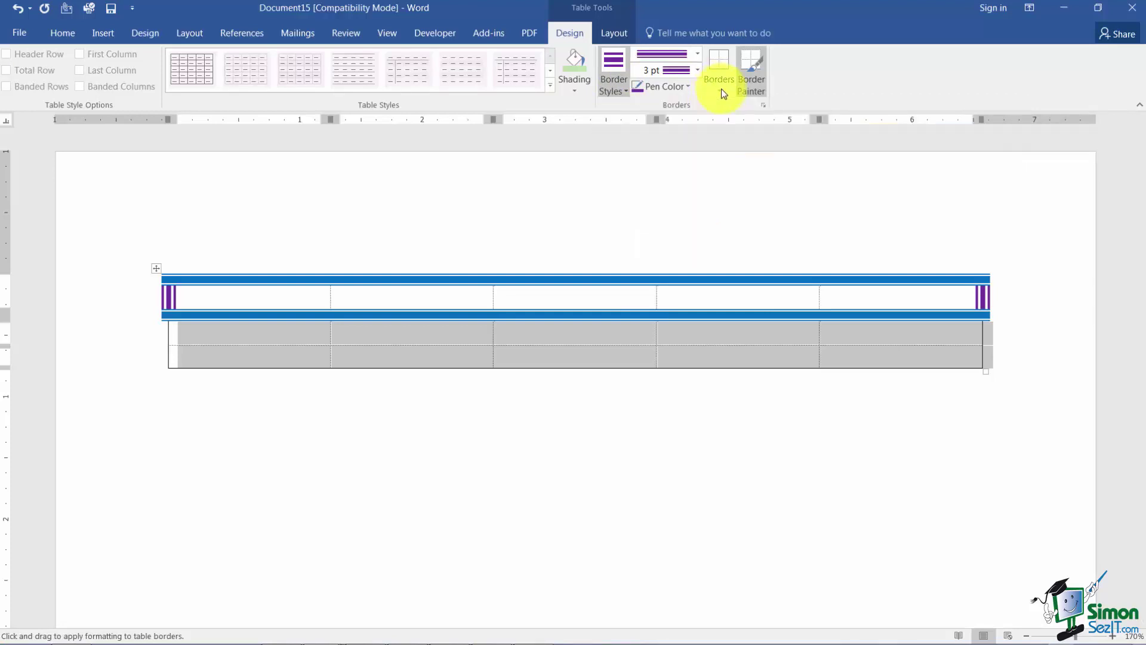
Step: Box the second and third rows with 4½ pt blue bottom, left and right borders
{"action": "left_click", "coordinate": [763, 108]}
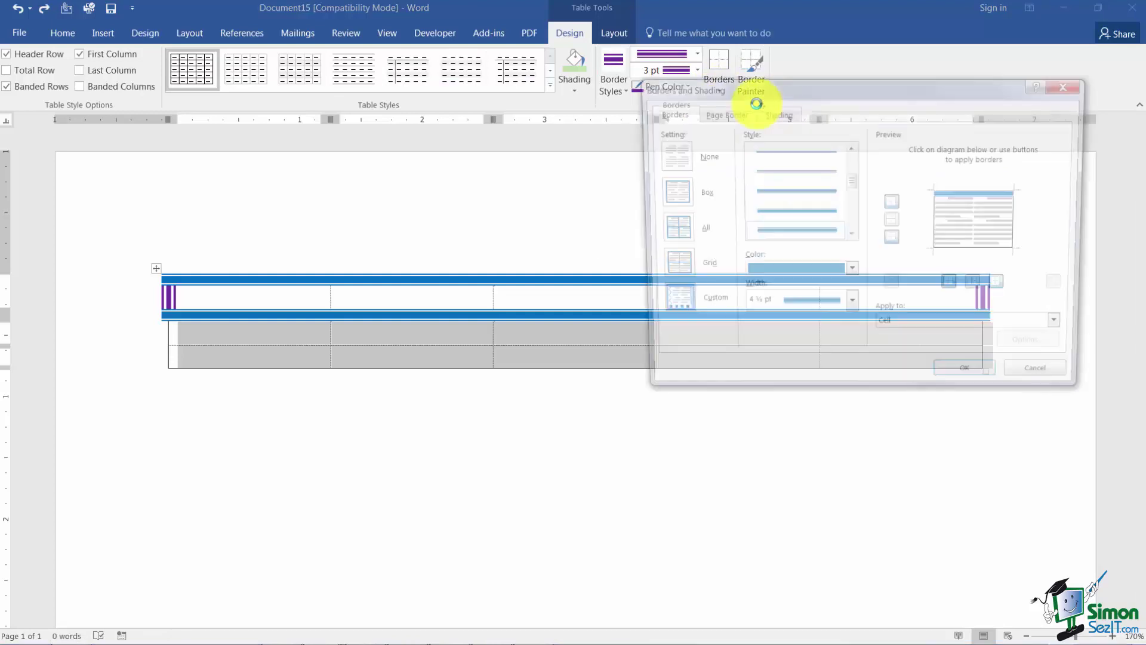
{"action": "left_click", "coordinate": [963, 252]}
{"action": "left_click", "coordinate": [940, 229]}
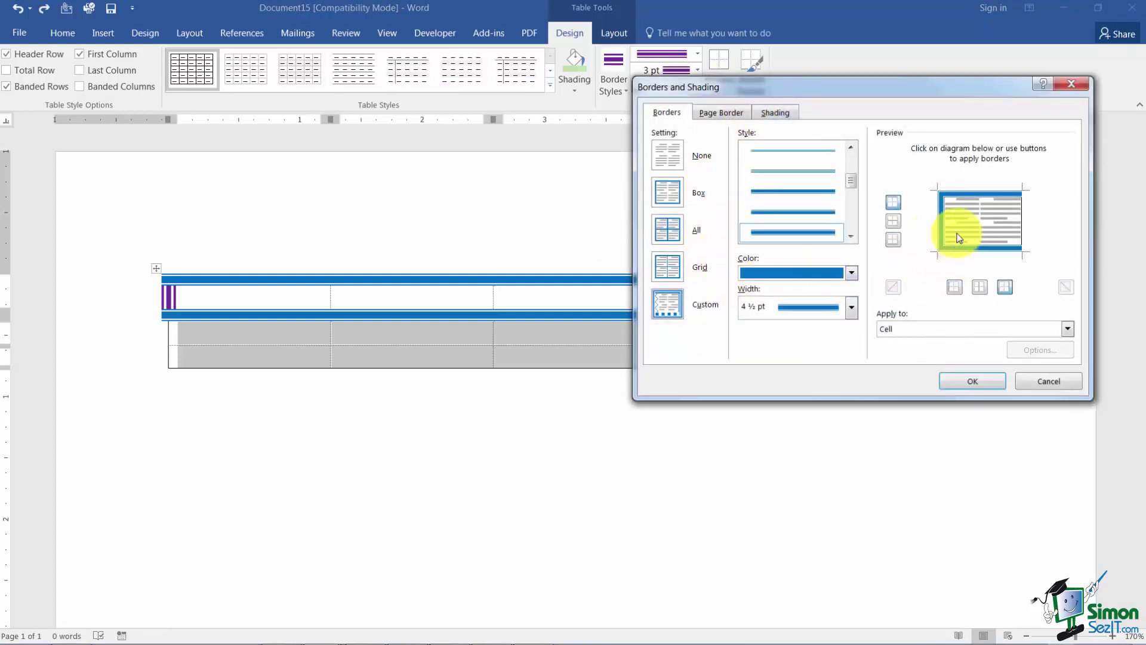
{"action": "left_click", "coordinate": [1019, 220]}
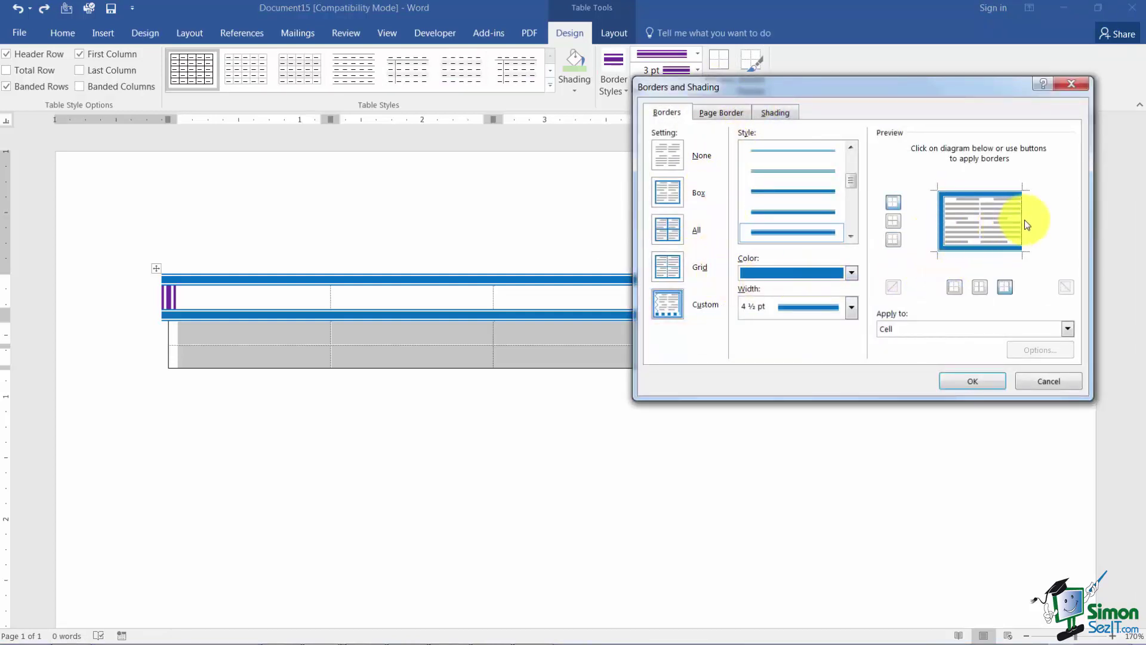
{"action": "left_click", "coordinate": [980, 382]}
{"action": "left_click", "coordinate": [660, 456]}
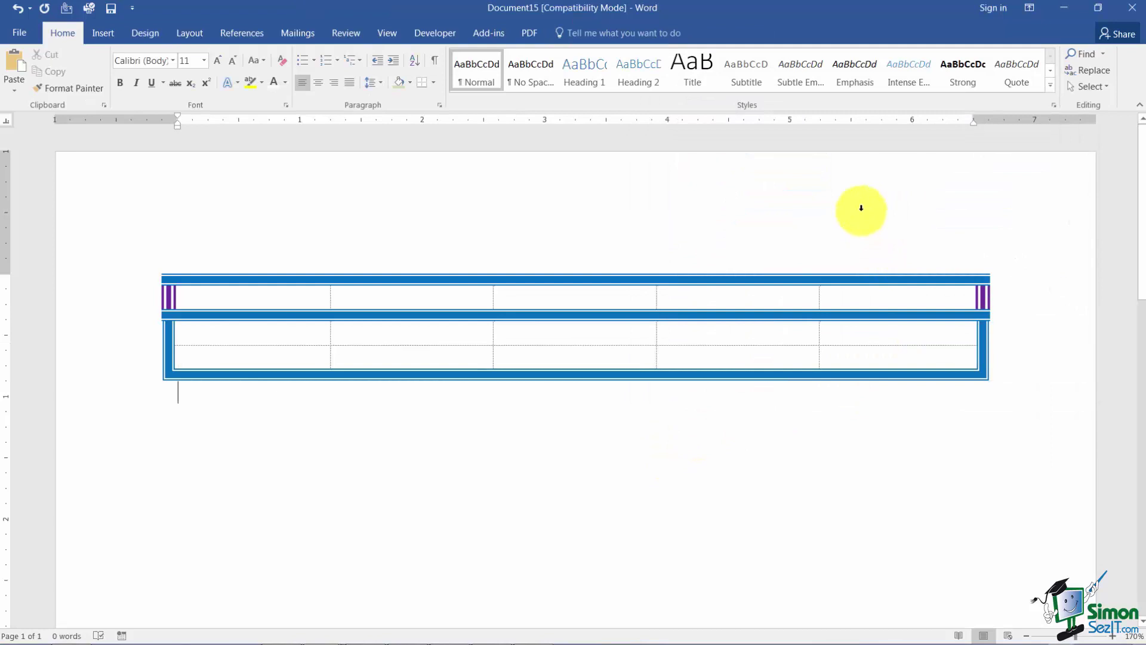
{"action": "left_click", "coordinate": [149, 299]}
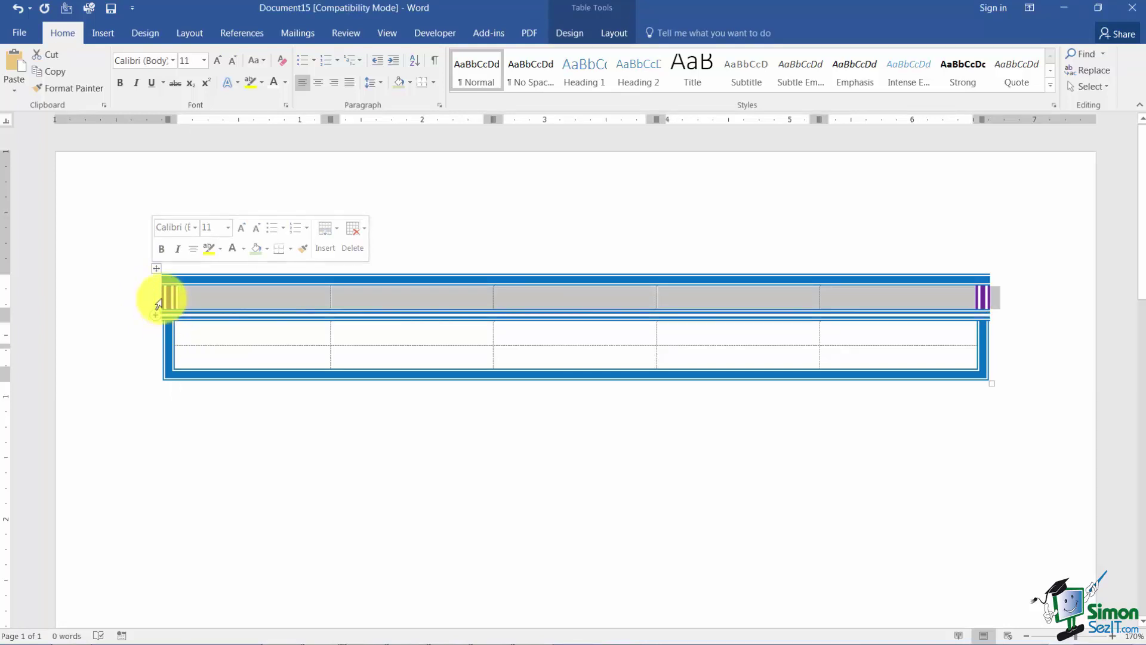
Step: Select rows 2–3 and apply a light blue Fill from the Shading settings
{"action": "mouse_move", "coordinate": [142, 332]}
{"action": "left_click_drag", "start_coordinate": [142, 334], "coordinate": [137, 363]}
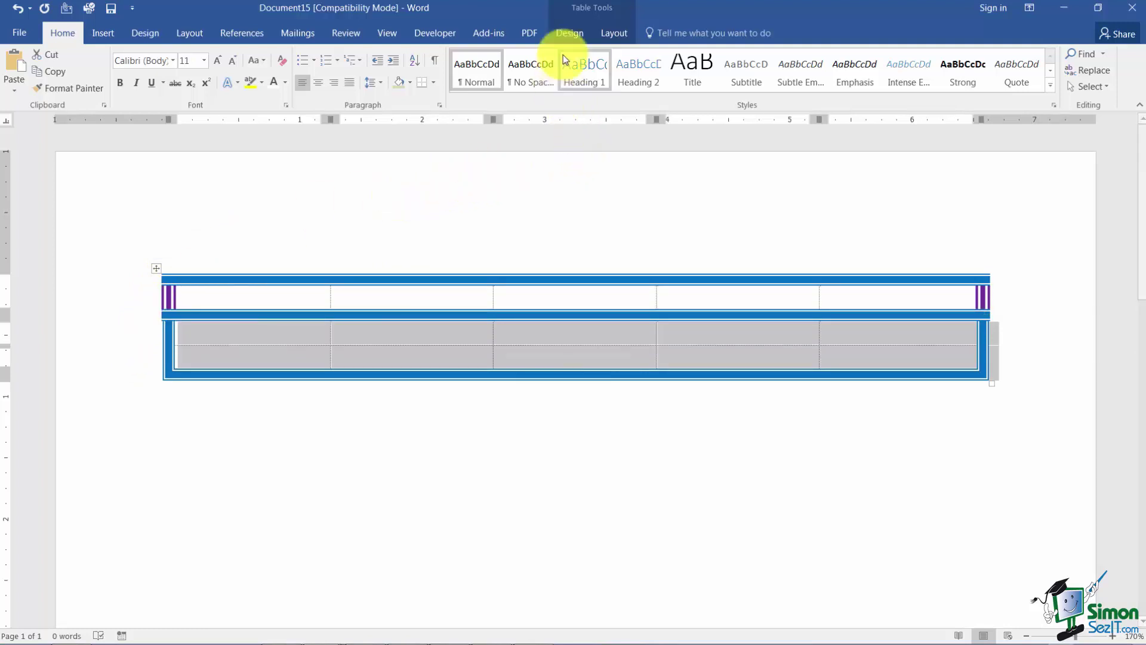
{"action": "left_click", "coordinate": [574, 33]}
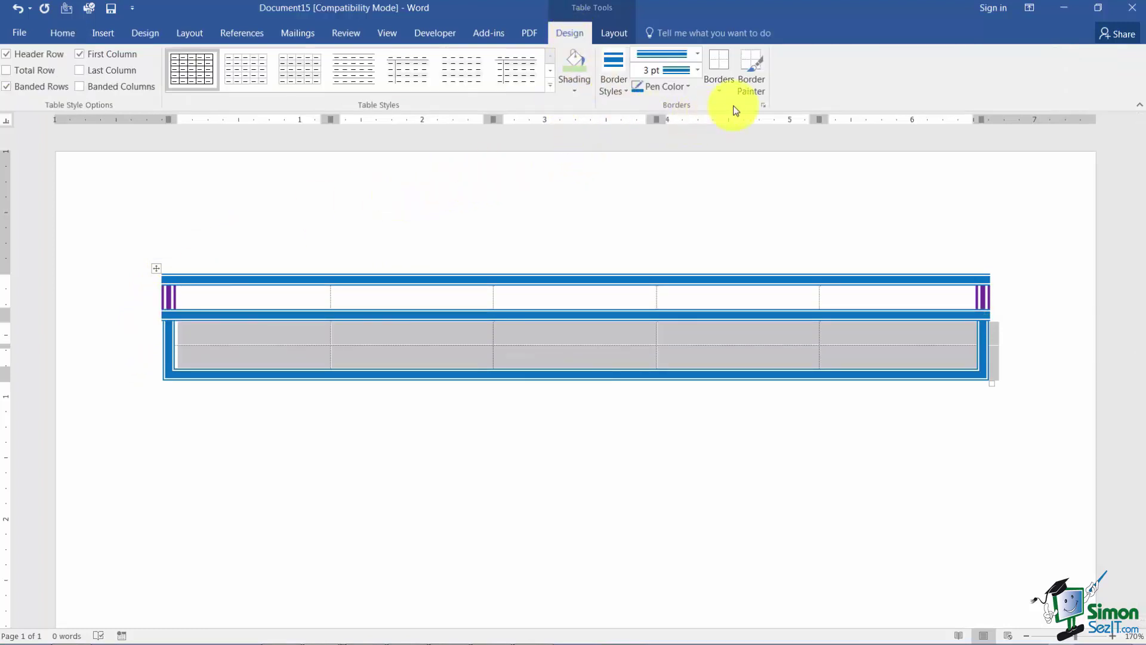
{"action": "left_click", "coordinate": [764, 108]}
{"action": "left_click", "coordinate": [775, 114]}
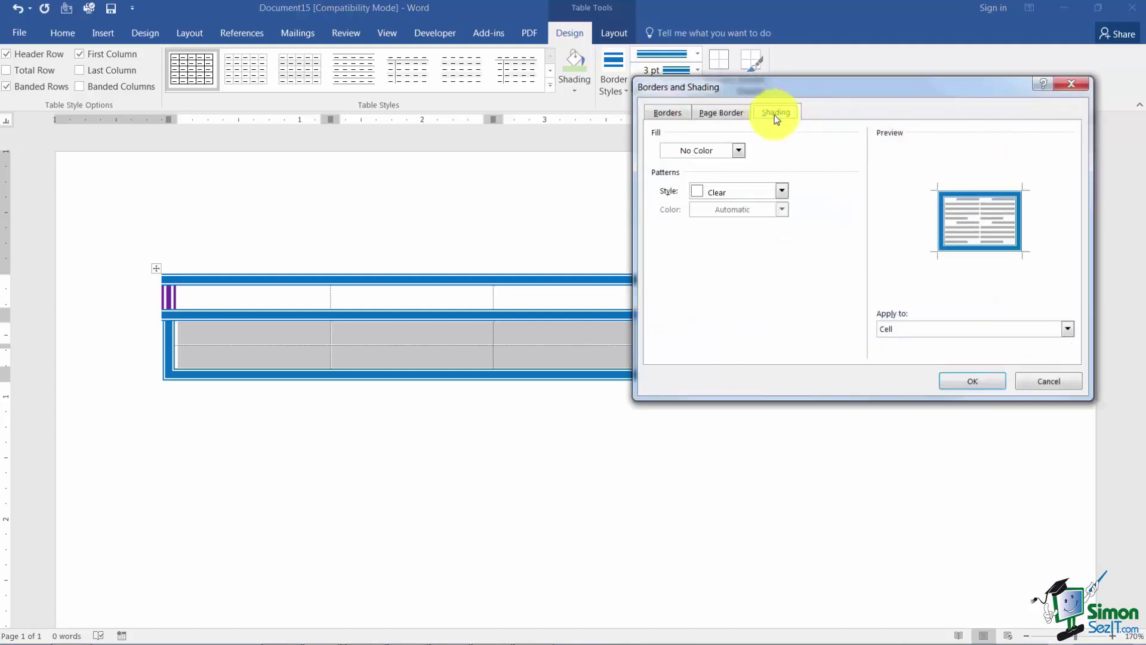
{"action": "left_click", "coordinate": [739, 151]}
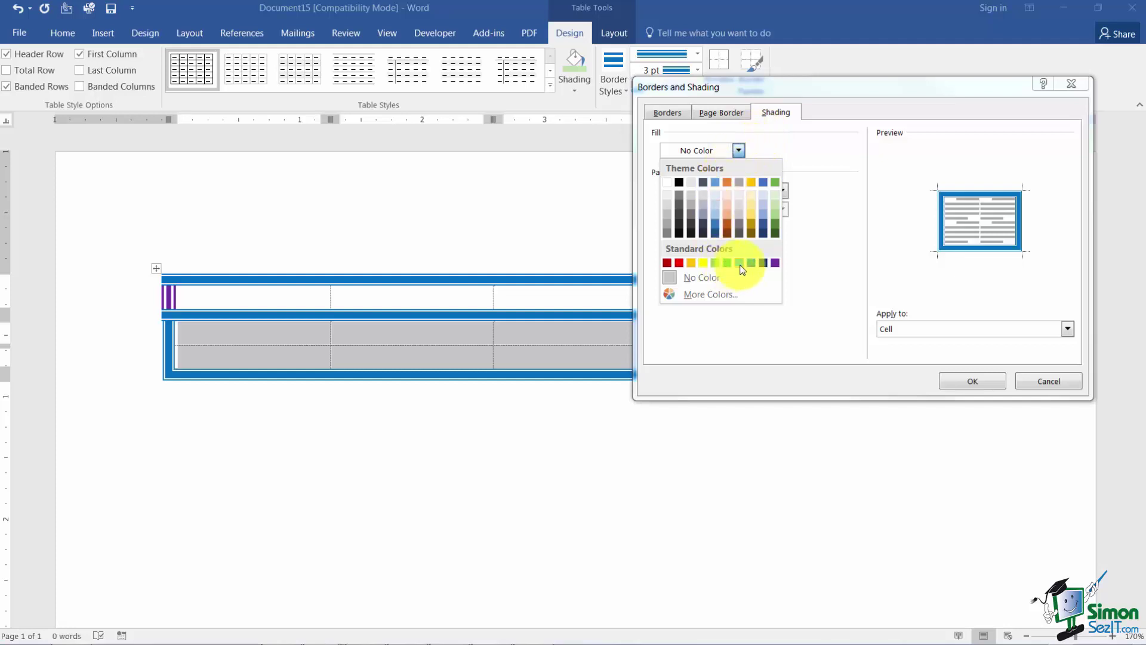
{"action": "left_click", "coordinate": [716, 207]}
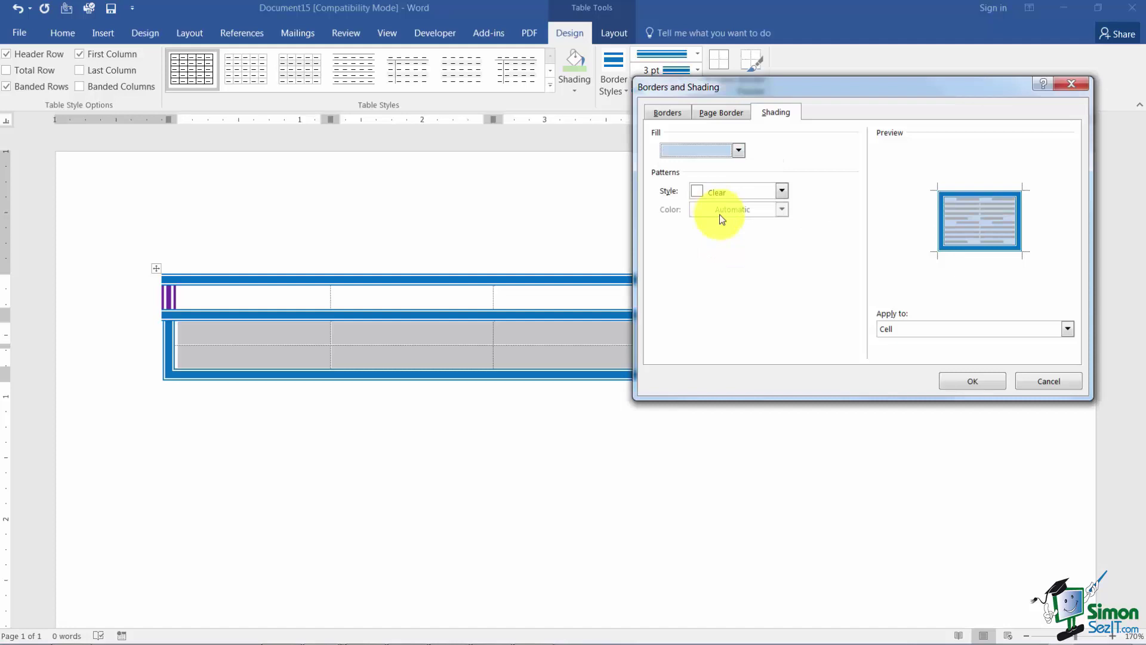
{"action": "left_click", "coordinate": [961, 382]}
{"action": "left_click", "coordinate": [447, 503]}
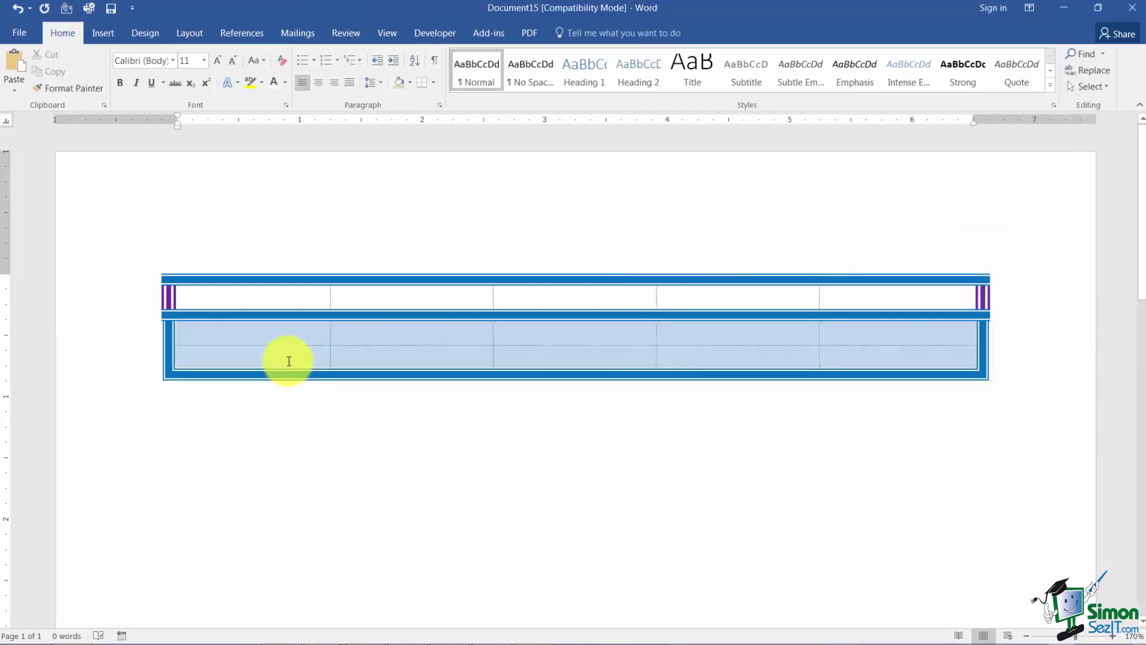
Step: Select the first row and pick a pale blue custom fill from More Colors
{"action": "left_click", "coordinate": [147, 303]}
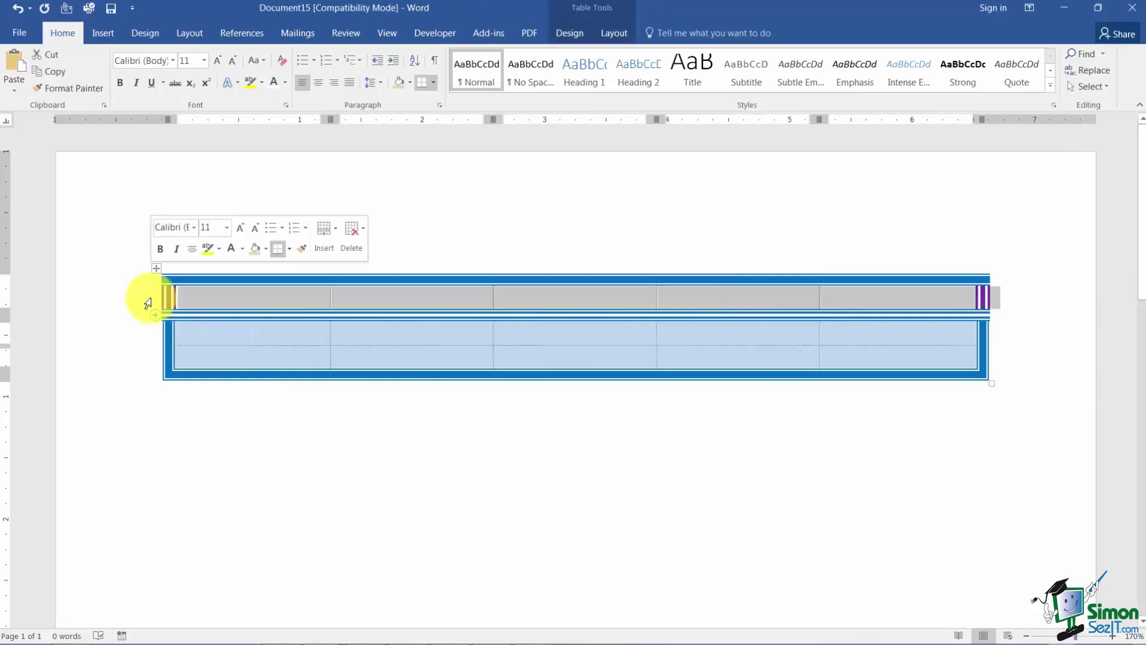
{"action": "left_click", "coordinate": [577, 31]}
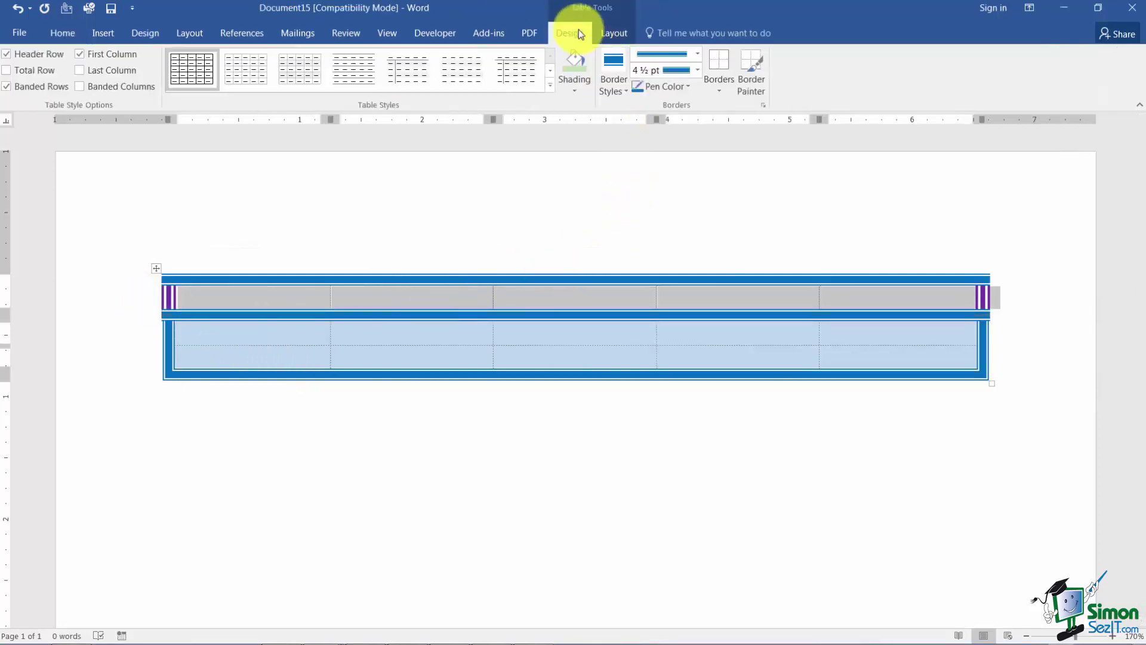
{"action": "left_click", "coordinate": [763, 107]}
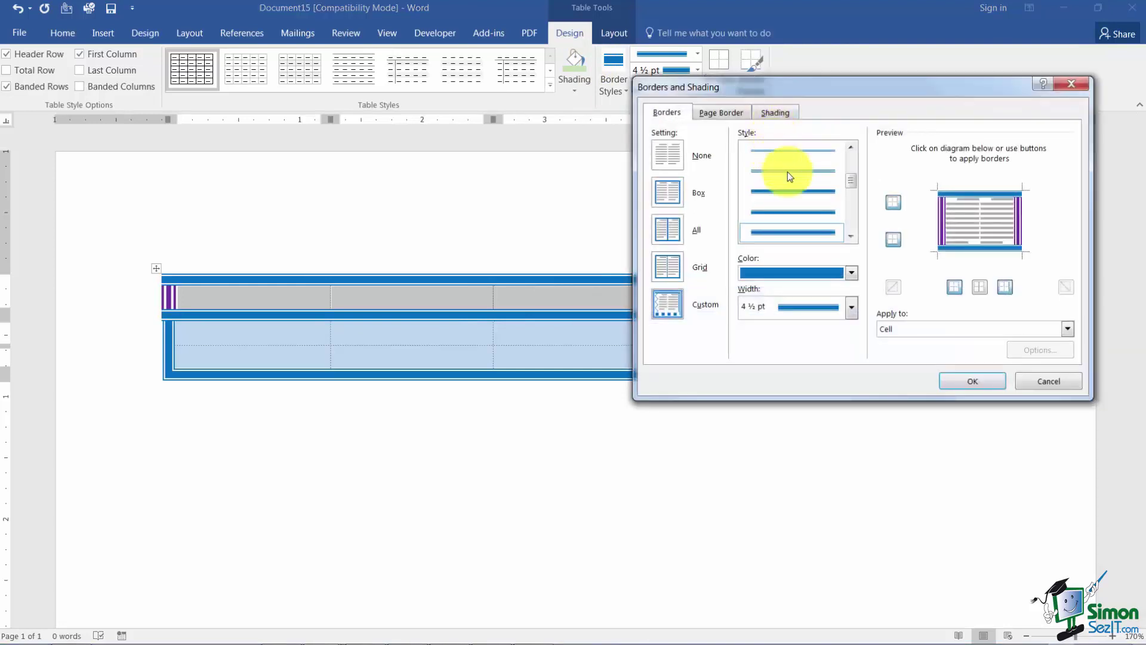
{"action": "left_click", "coordinate": [783, 112]}
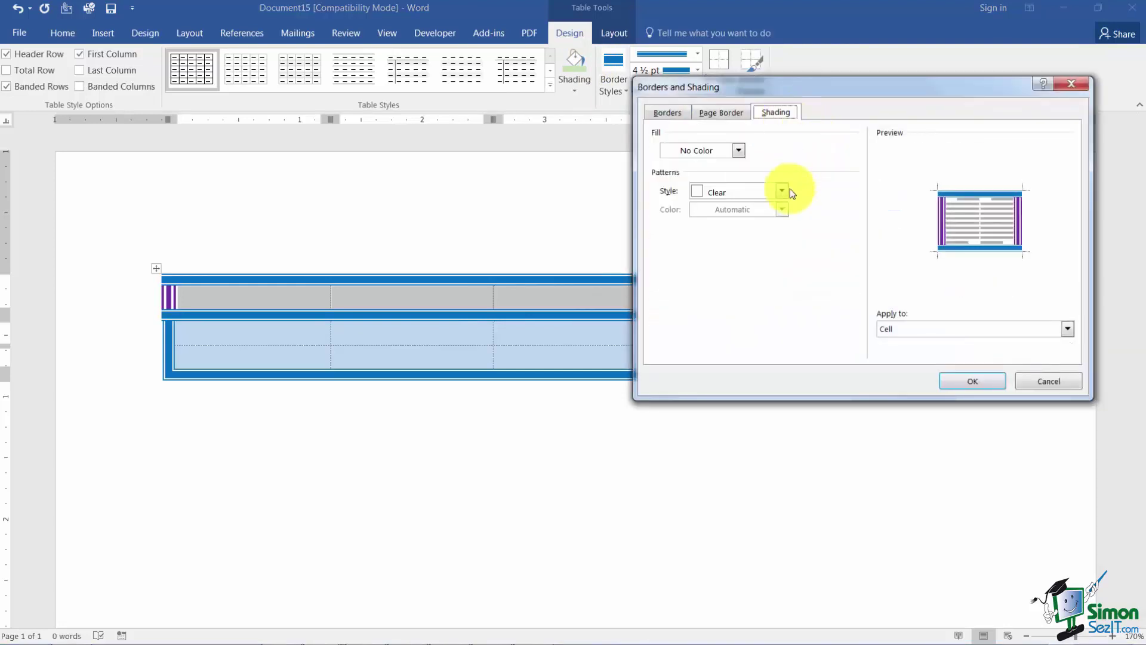
{"action": "left_click", "coordinate": [737, 151]}
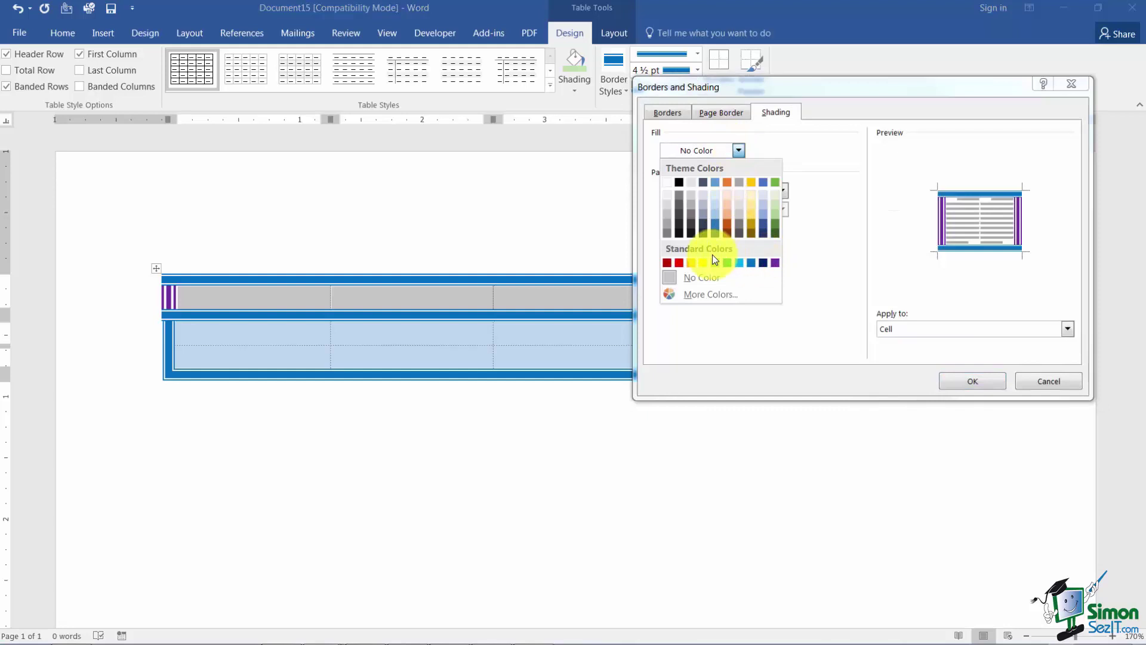
{"action": "left_click", "coordinate": [690, 294]}
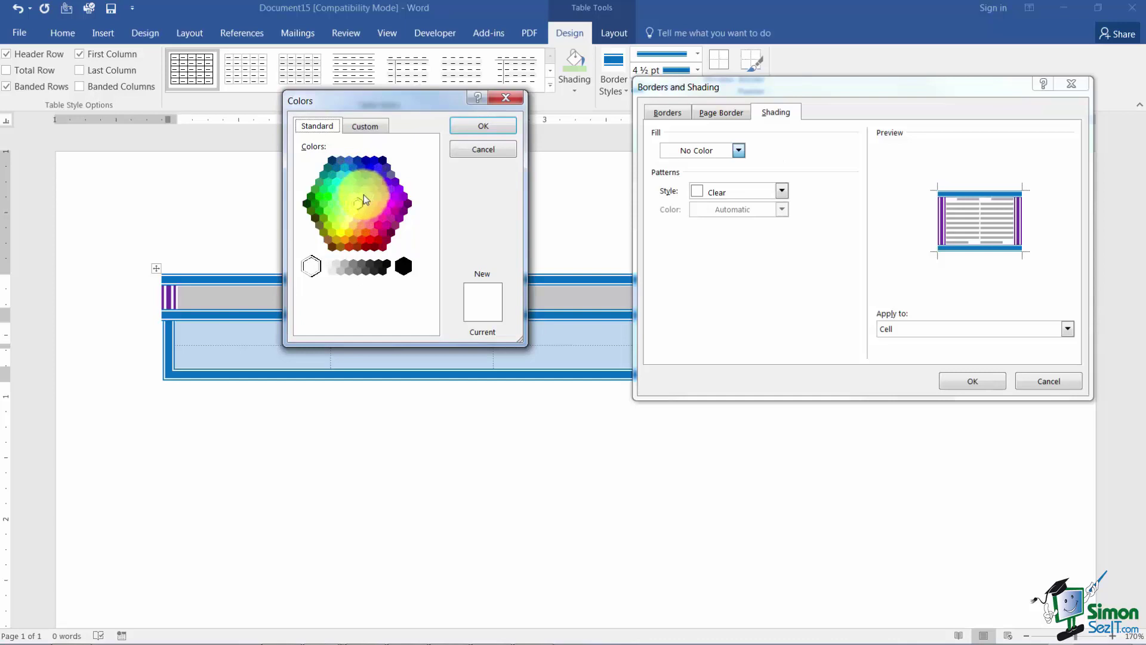
{"action": "left_click", "coordinate": [363, 195]}
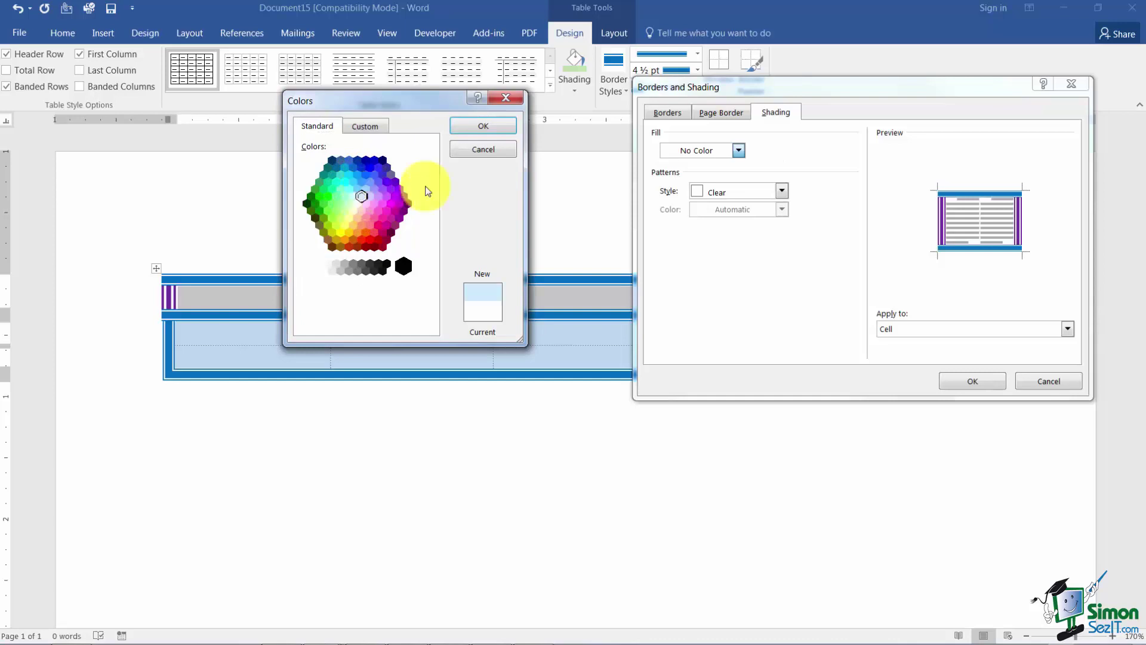
{"action": "left_click", "coordinate": [481, 126]}
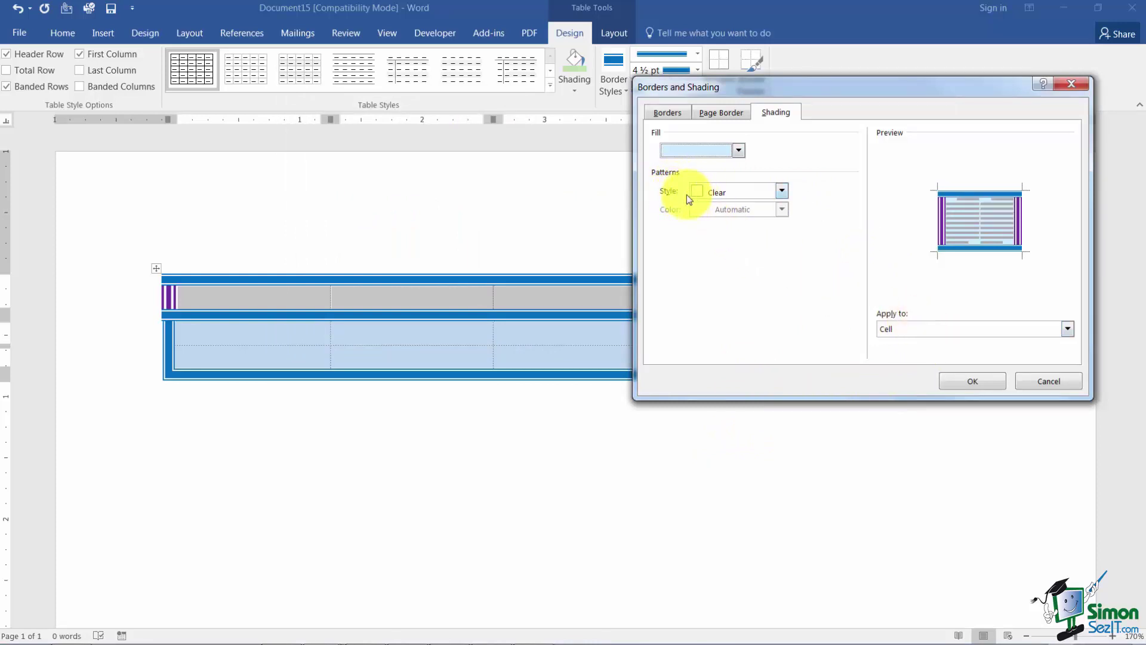
Step: Overlay the first row's fill with an orange Lt Horizontal pattern and apply it
{"action": "left_click", "coordinate": [781, 192]}
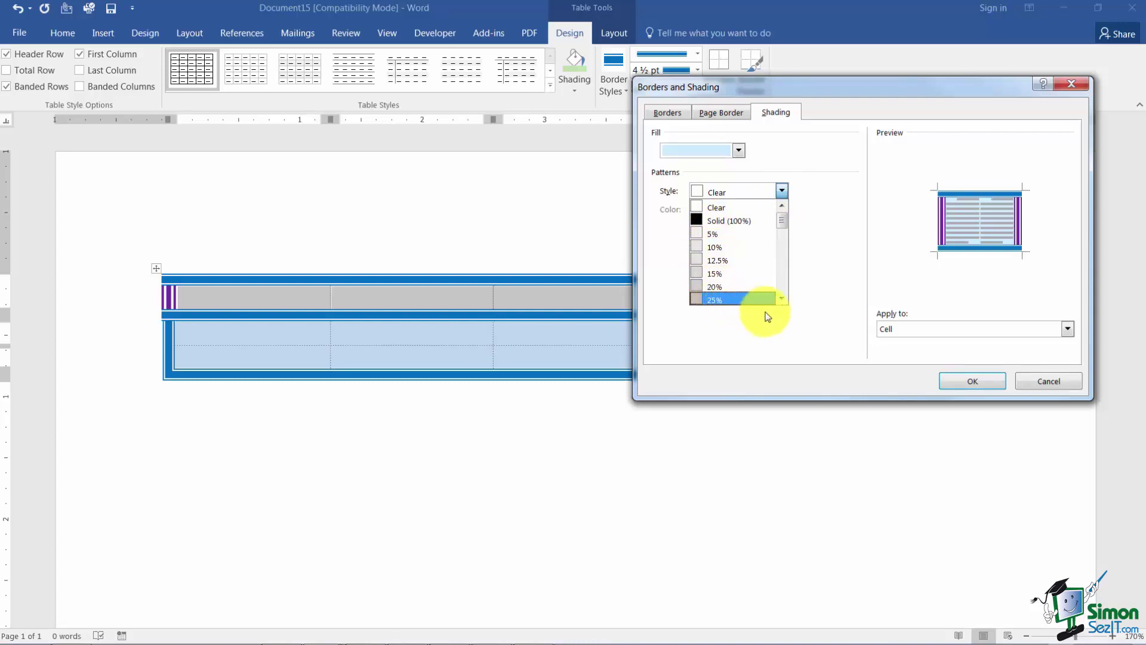
{"action": "left_click", "coordinate": [780, 298]}
{"action": "left_click_drag", "start_coordinate": [780, 301], "coordinate": [780, 300]}
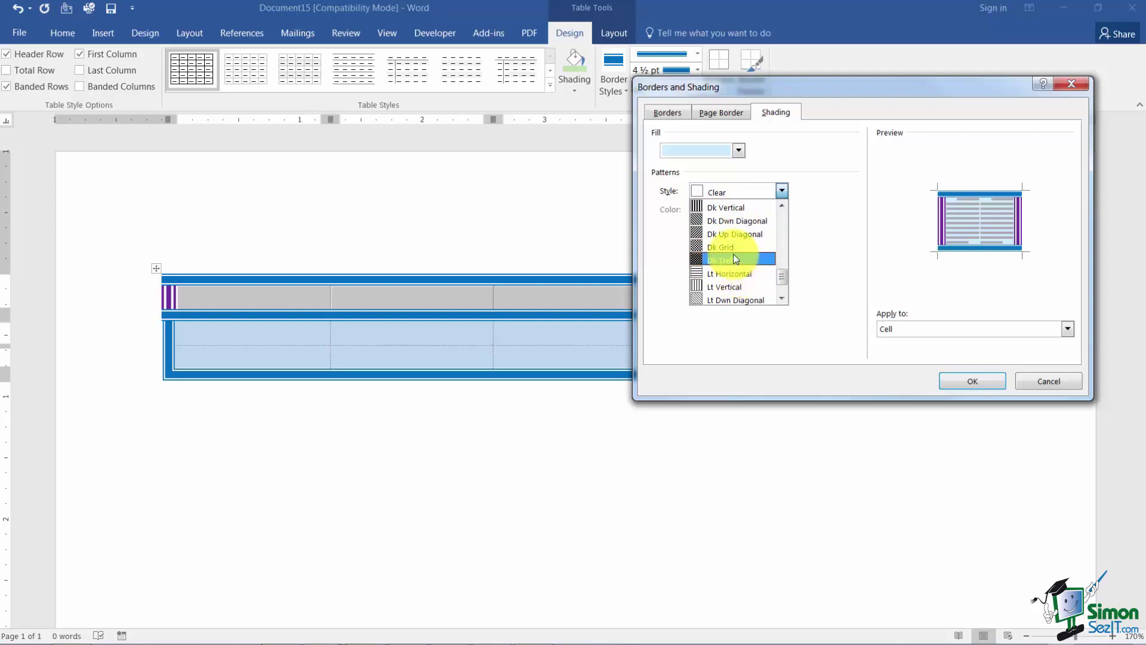
{"action": "left_click", "coordinate": [708, 273]}
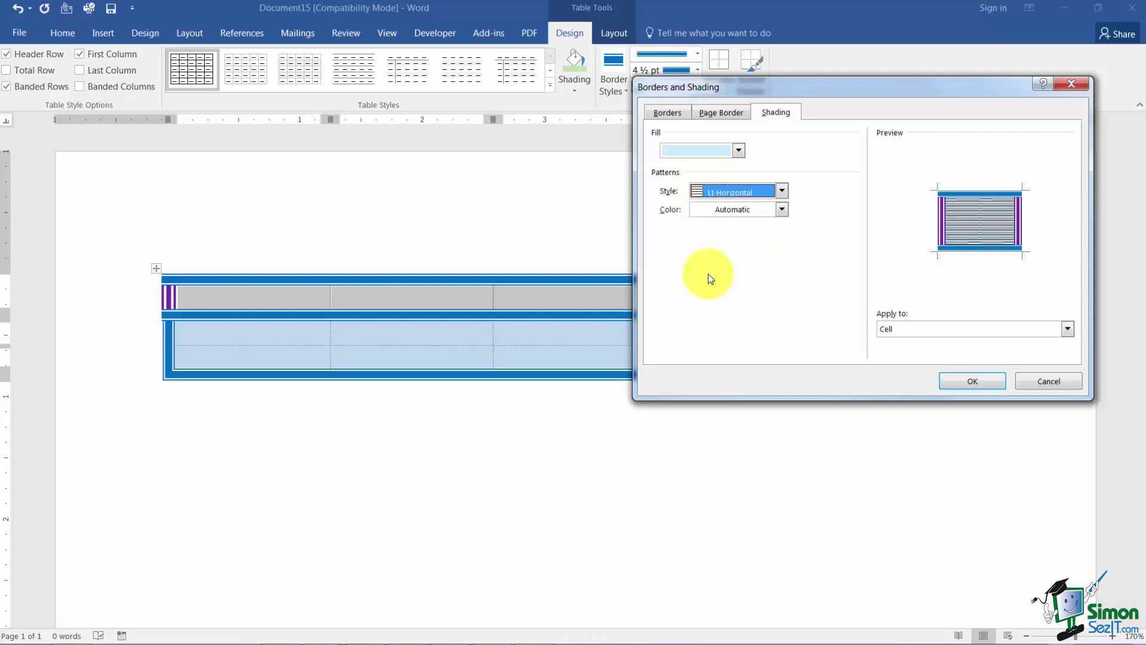
{"action": "left_click", "coordinate": [782, 210]}
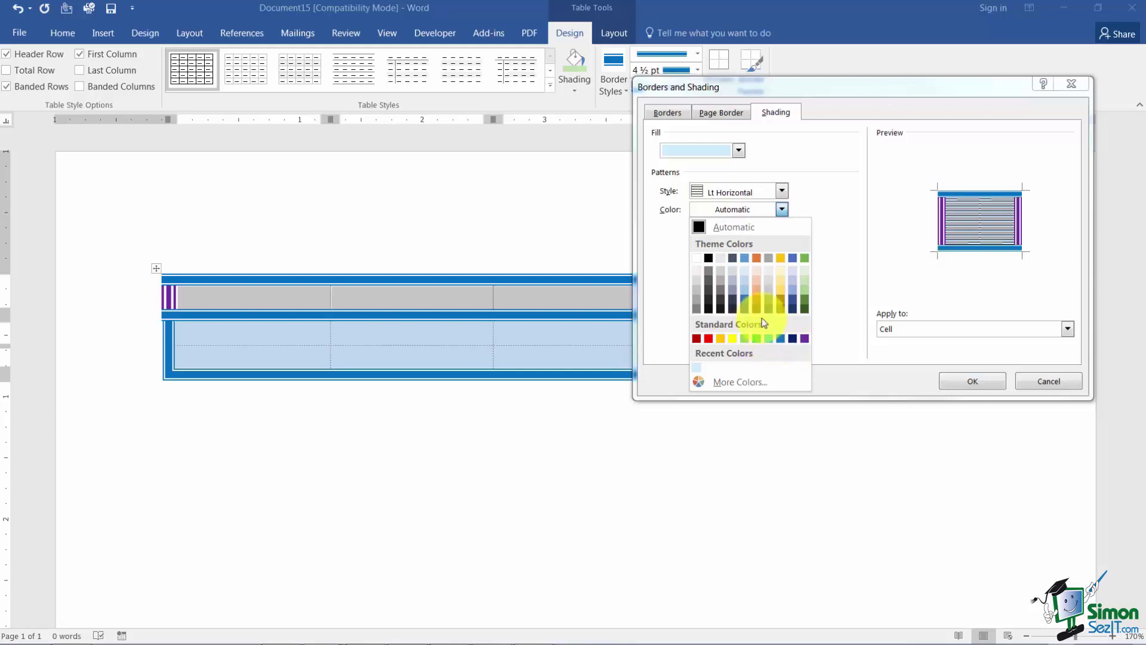
{"action": "left_click", "coordinate": [757, 296]}
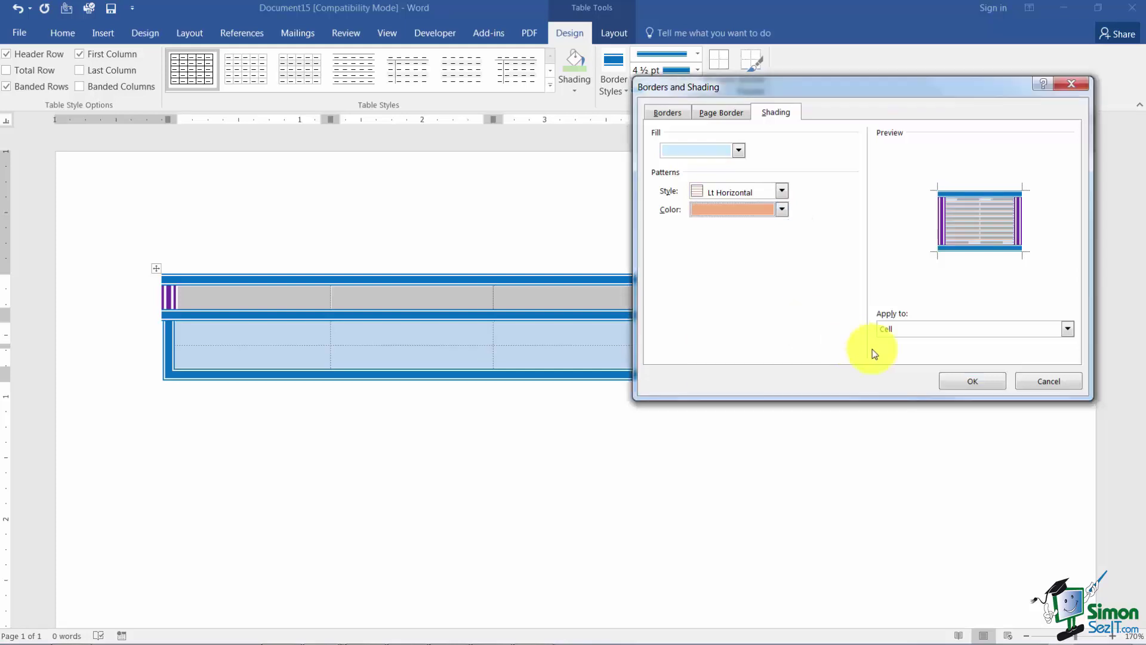
{"action": "left_click", "coordinate": [955, 382]}
{"action": "left_click", "coordinate": [378, 443]}
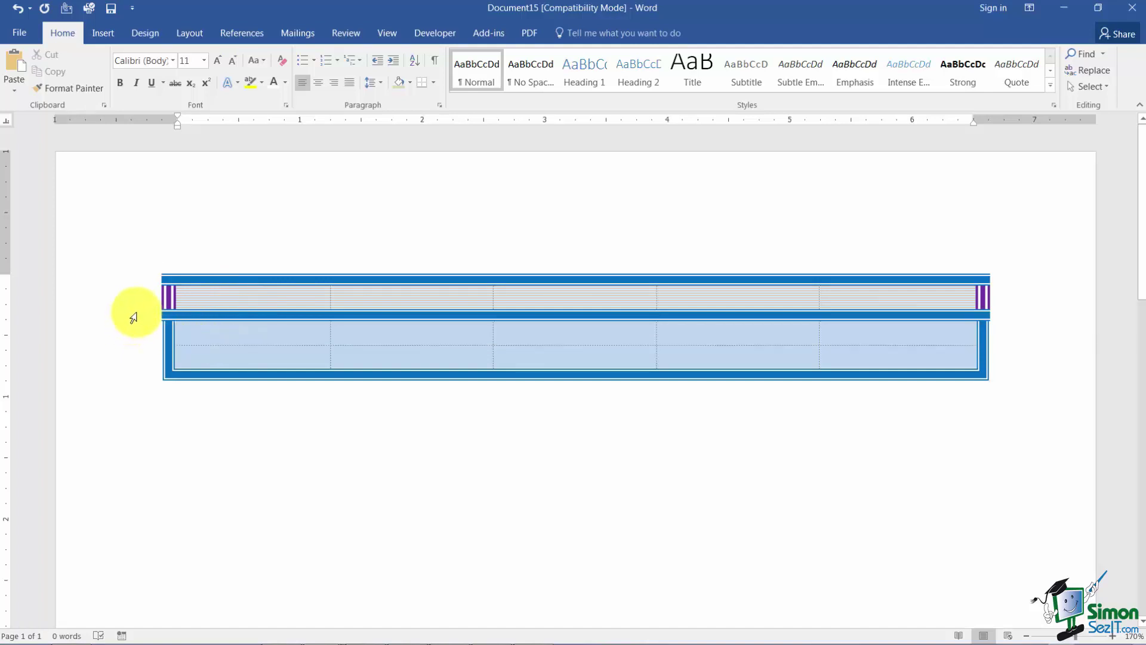
{"action": "left_click", "coordinate": [157, 268]}
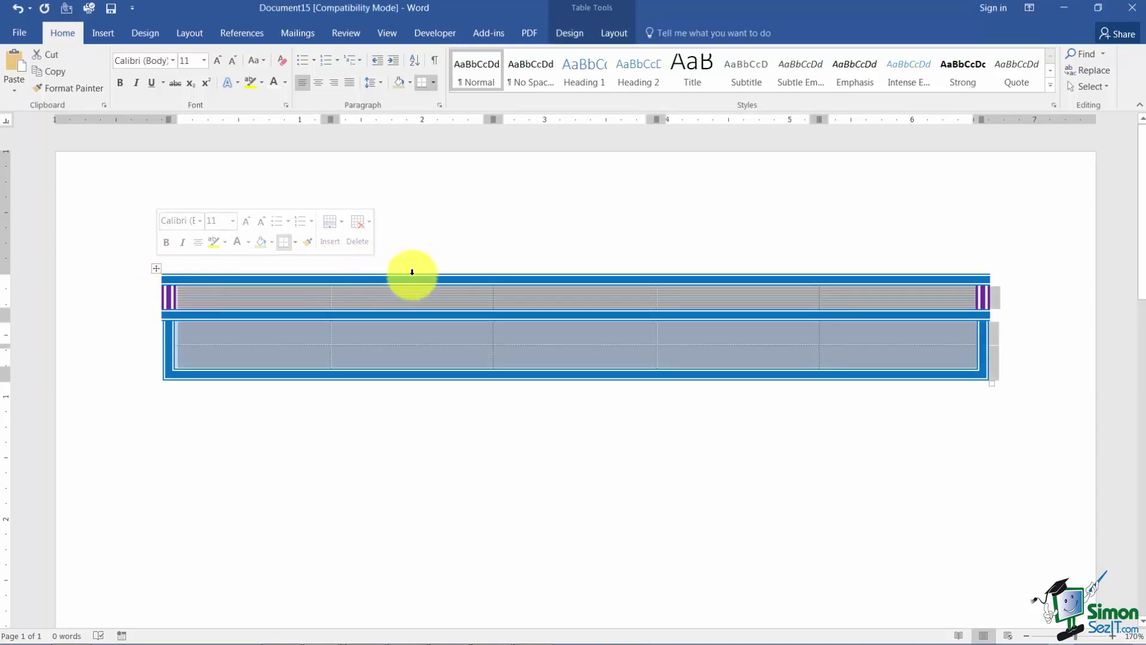
Step: Leave the table and select the company name and tagline lines in Burke Edit.docx
{"action": "left_click", "coordinate": [412, 293]}
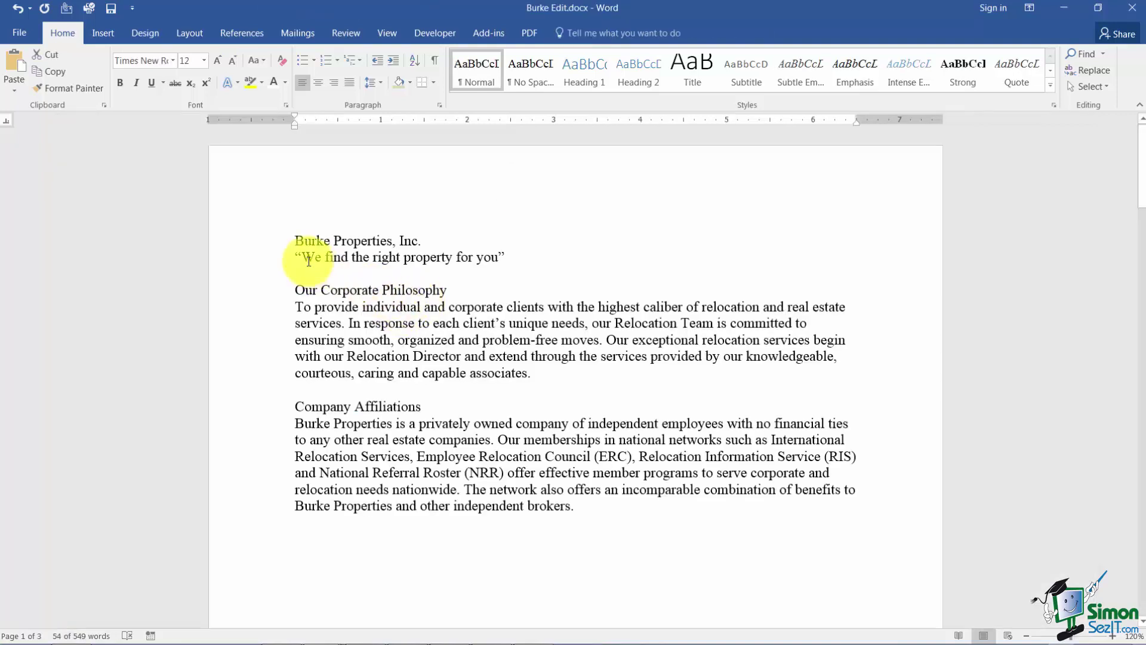
{"action": "mouse_move", "coordinate": [265, 255]}
{"action": "left_mouse_down"}
{"action": "mouse_move", "coordinate": [266, 271]}
{"action": "mouse_move", "coordinate": [255, 235]}
{"action": "left_mouse_up"}
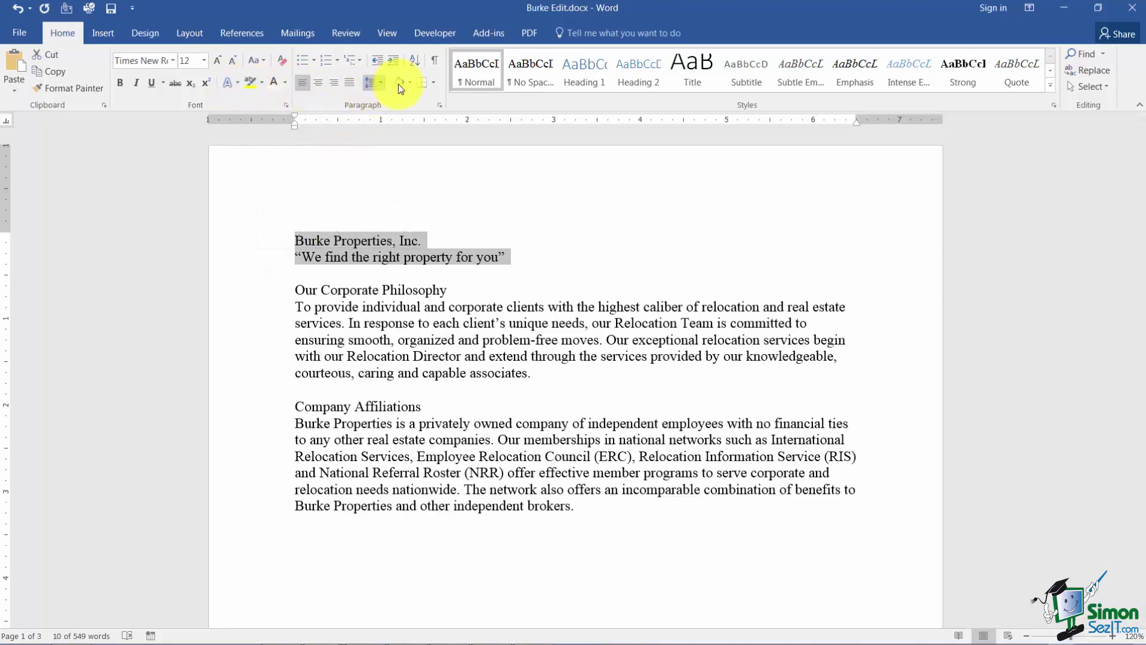
Step: Give the title a green 3-D box border with a thick double-line style
{"action": "left_click", "coordinate": [433, 84]}
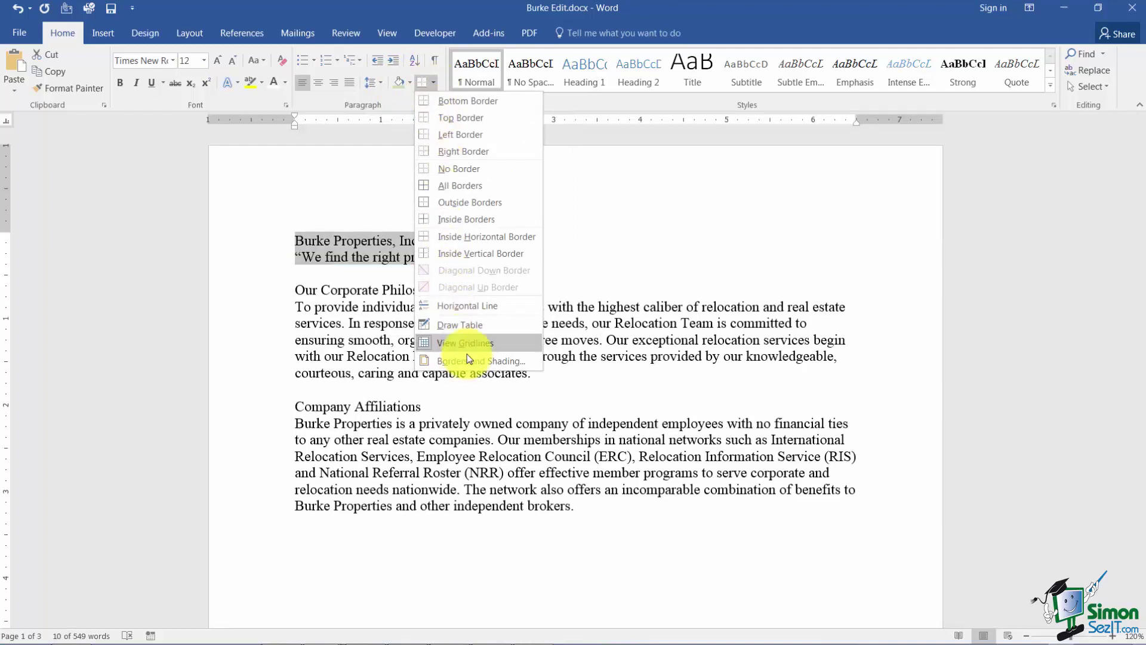
{"action": "left_click", "coordinate": [464, 363]}
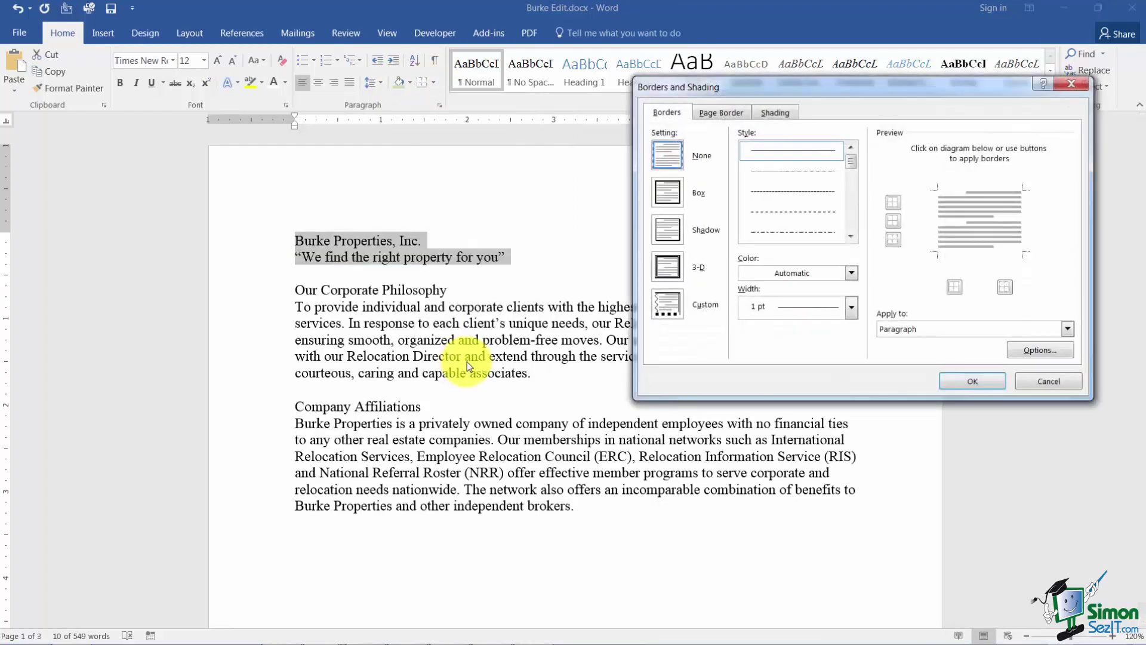
{"action": "left_click", "coordinate": [675, 271]}
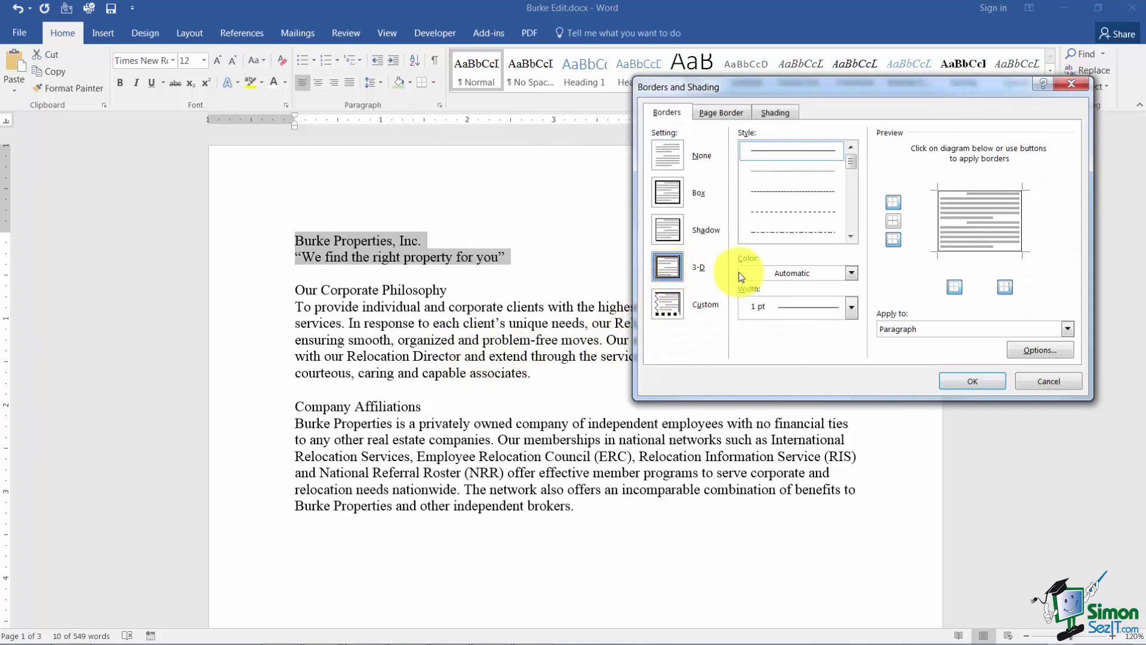
{"action": "scroll", "coordinate": [838, 233], "scroll_direction": "down", "scroll_amount": 3}
{"action": "left_click", "coordinate": [834, 236]}
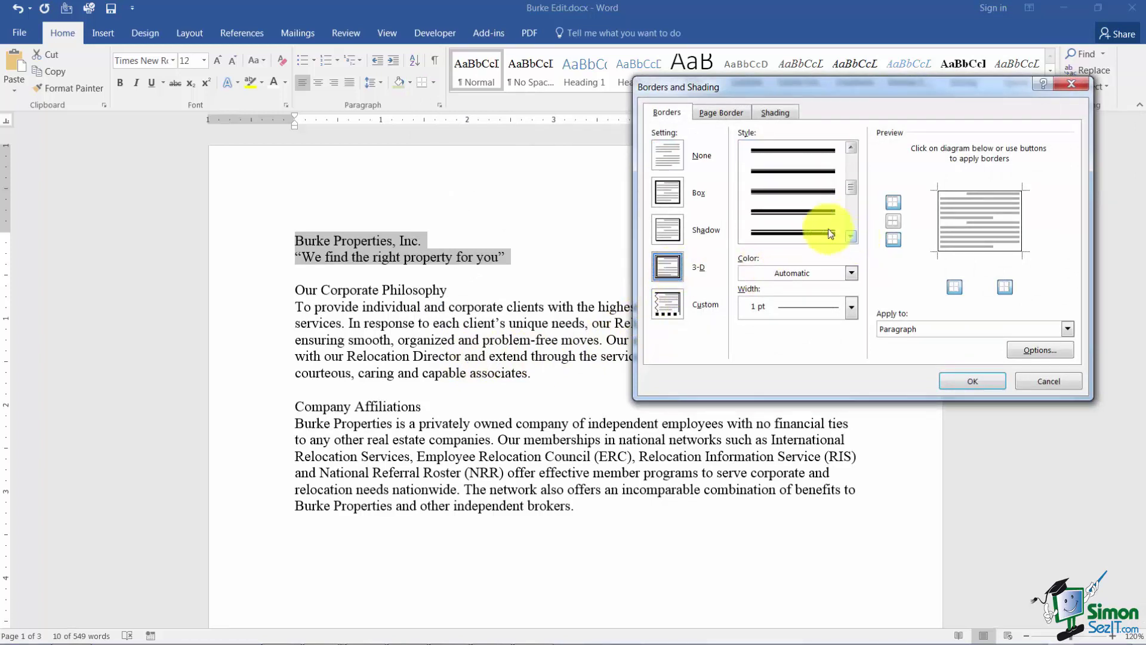
{"action": "scroll", "coordinate": [833, 245], "scroll_direction": "up", "scroll_amount": 2}
{"action": "scroll", "coordinate": [833, 233], "scroll_direction": "down", "scroll_amount": 2}
{"action": "left_click", "coordinate": [833, 233]}
{"action": "left_click", "coordinate": [852, 273]}
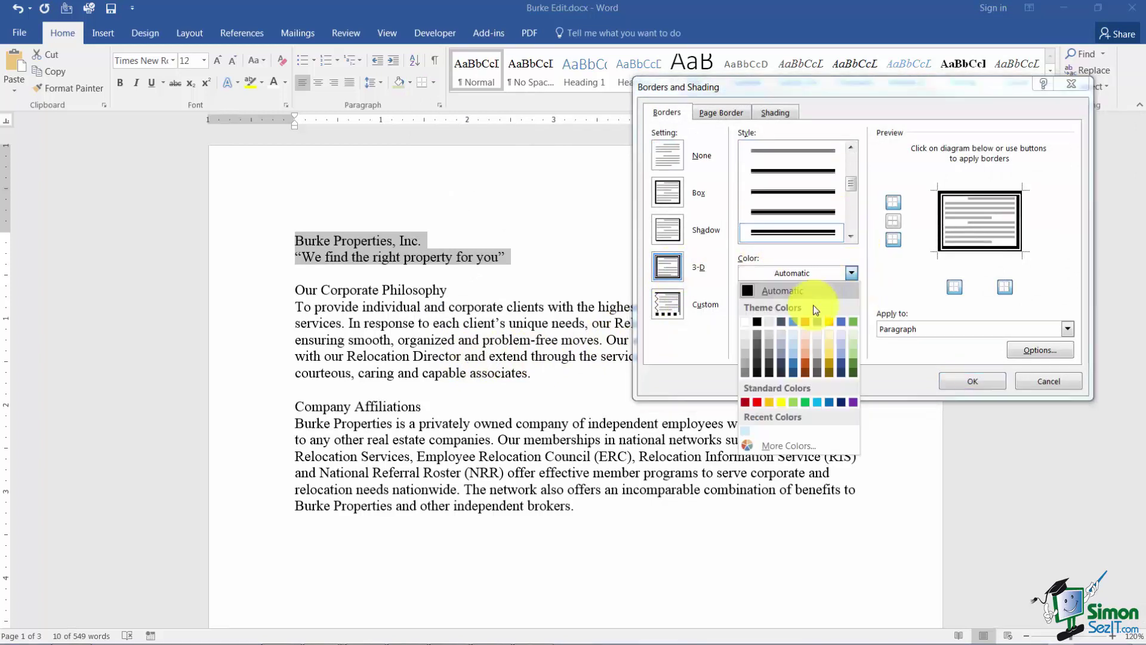
{"action": "left_click", "coordinate": [813, 403]}
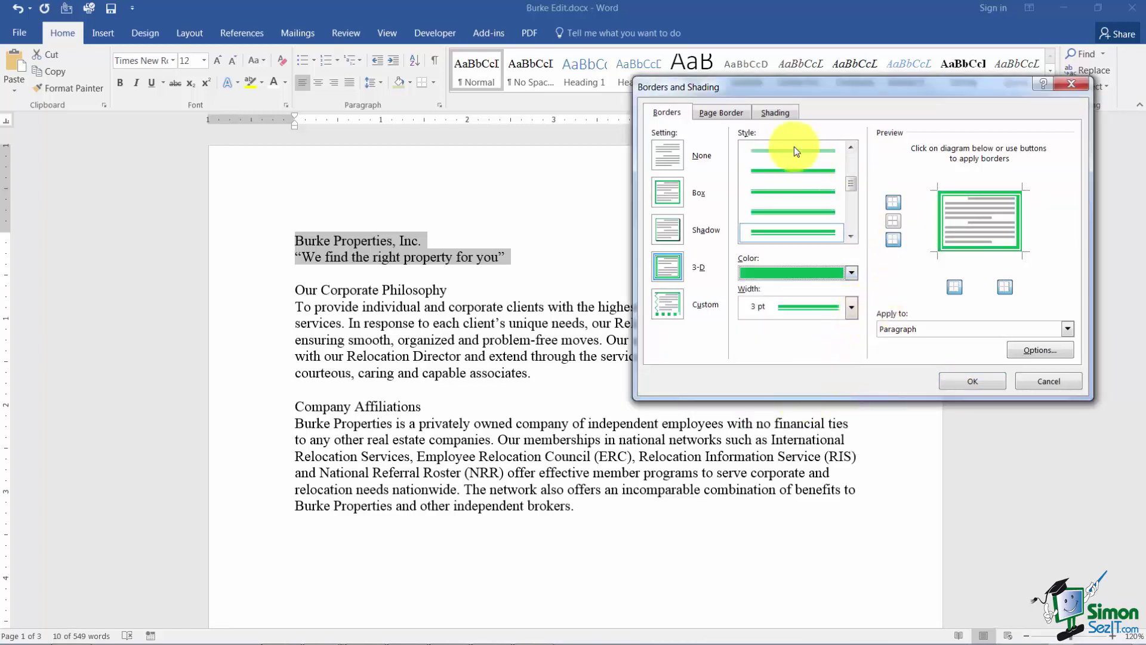
Step: Fill the title with light green shading and apply the settings
{"action": "left_click", "coordinate": [782, 112]}
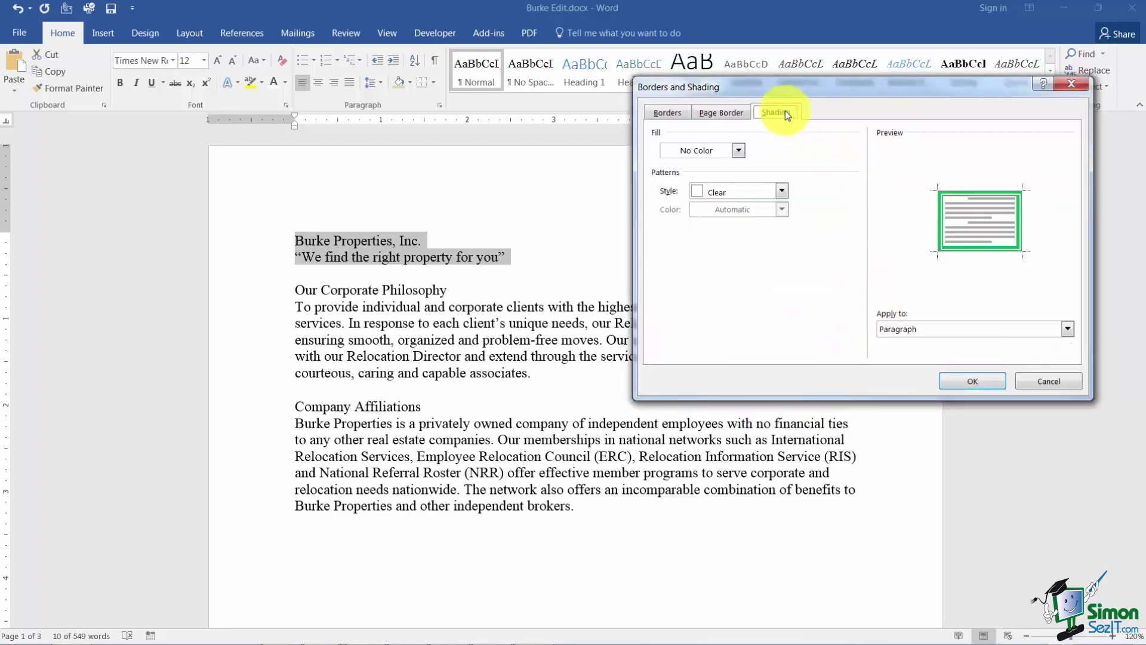
{"action": "left_click", "coordinate": [738, 151]}
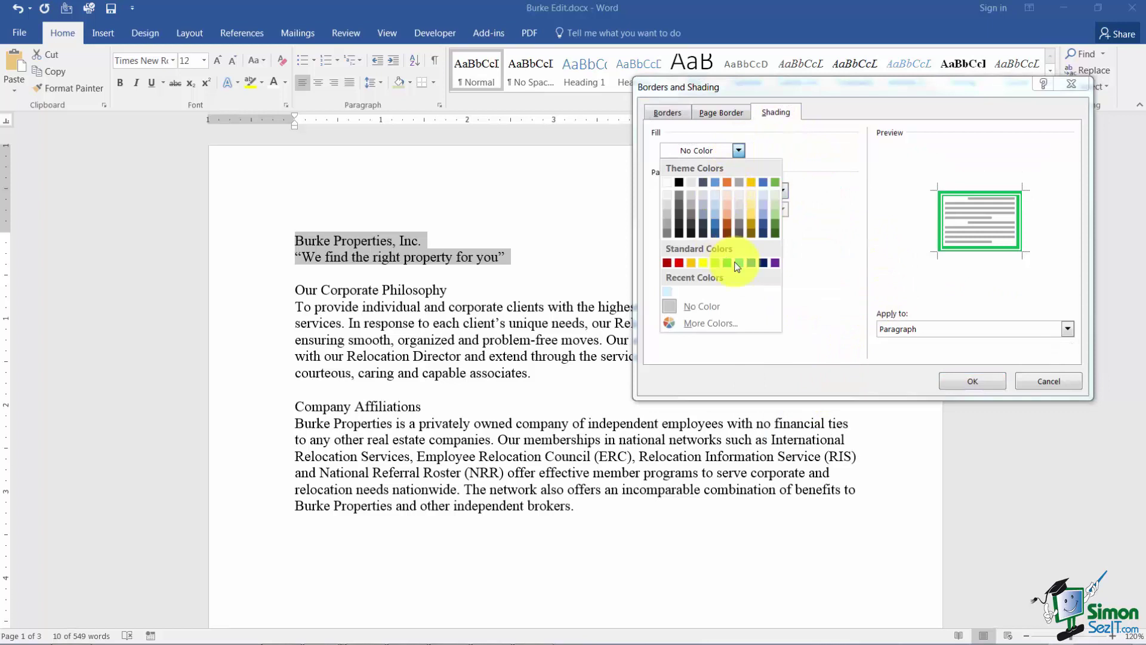
{"action": "left_click", "coordinate": [773, 206]}
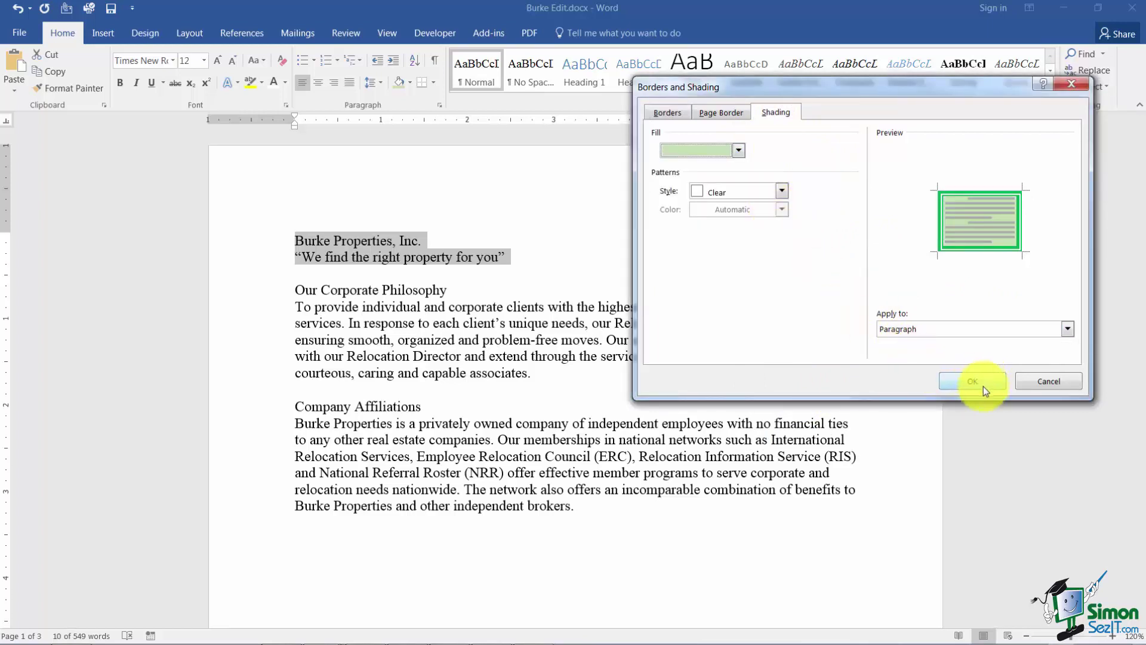
{"action": "left_click", "coordinate": [968, 381]}
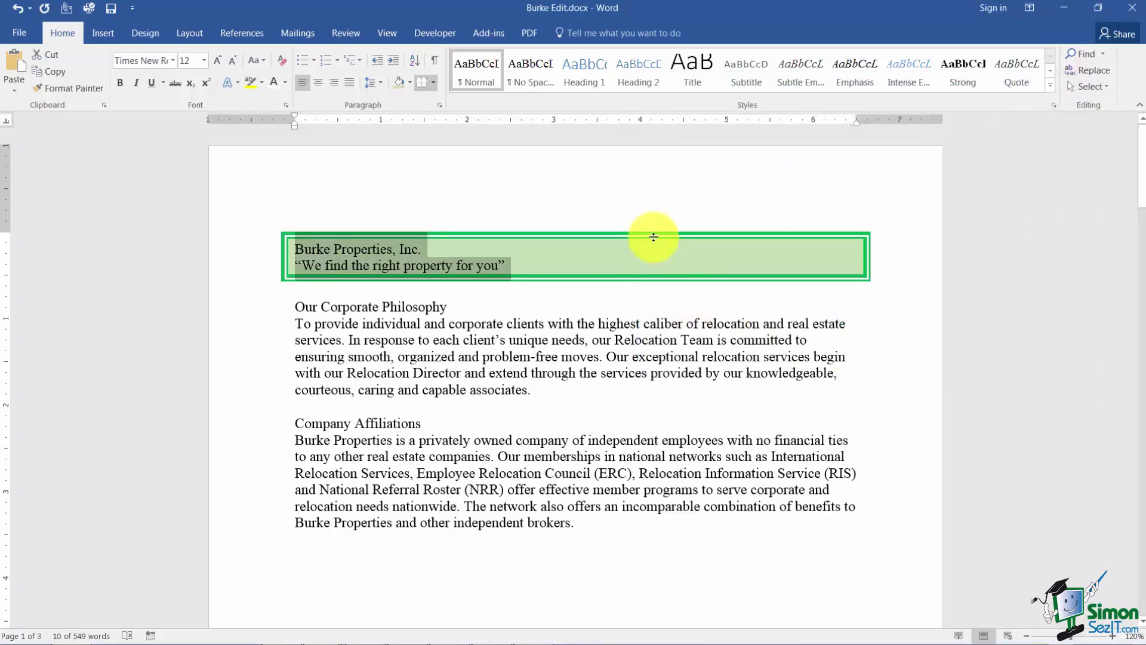
Step: Center the company name and tagline and grow their font to 20 pt
{"action": "left_click", "coordinate": [318, 82]}
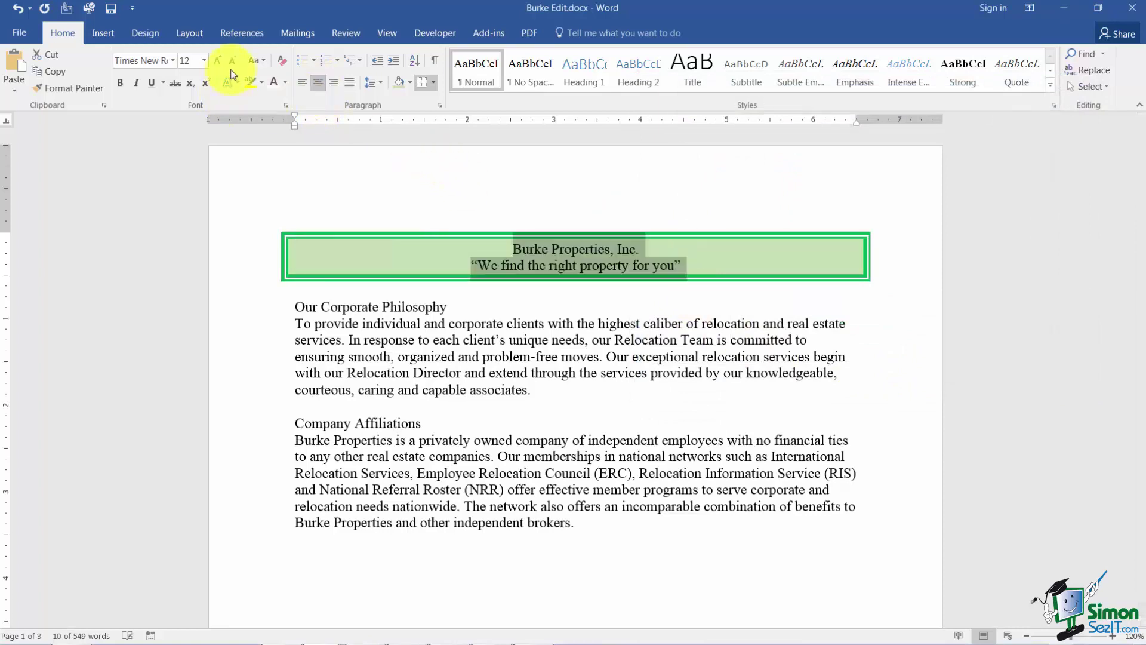
{"action": "left_click", "coordinate": [217, 62]}
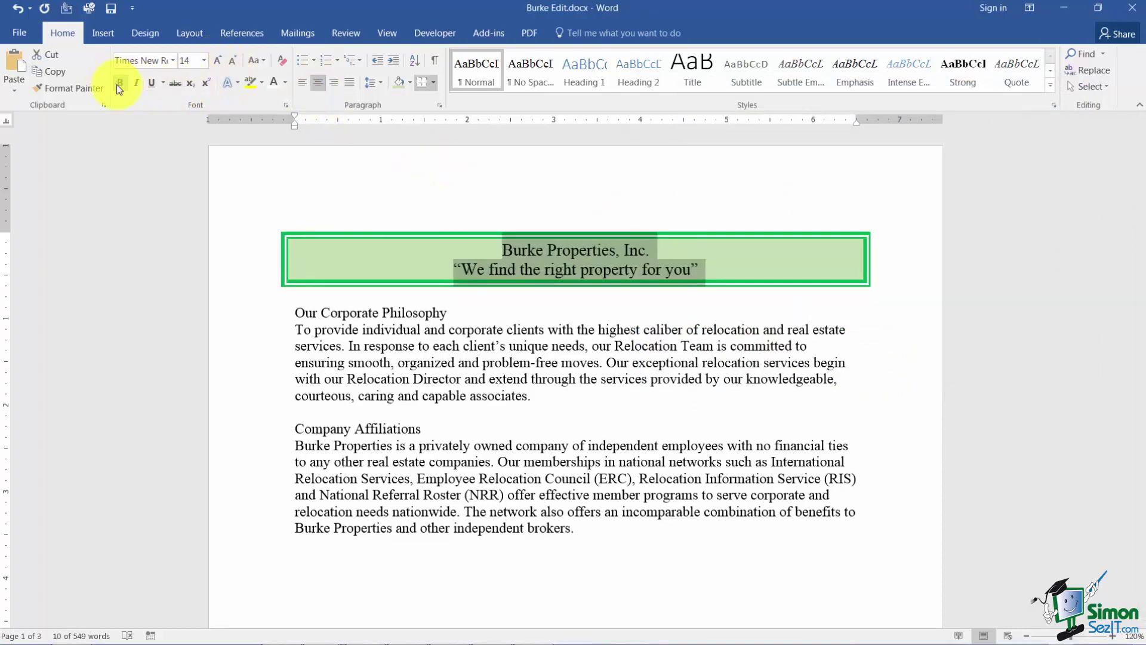
{"action": "left_click", "coordinate": [217, 60]}
{"action": "left_click", "coordinate": [217, 61]}
{"action": "left_click", "coordinate": [217, 60]}
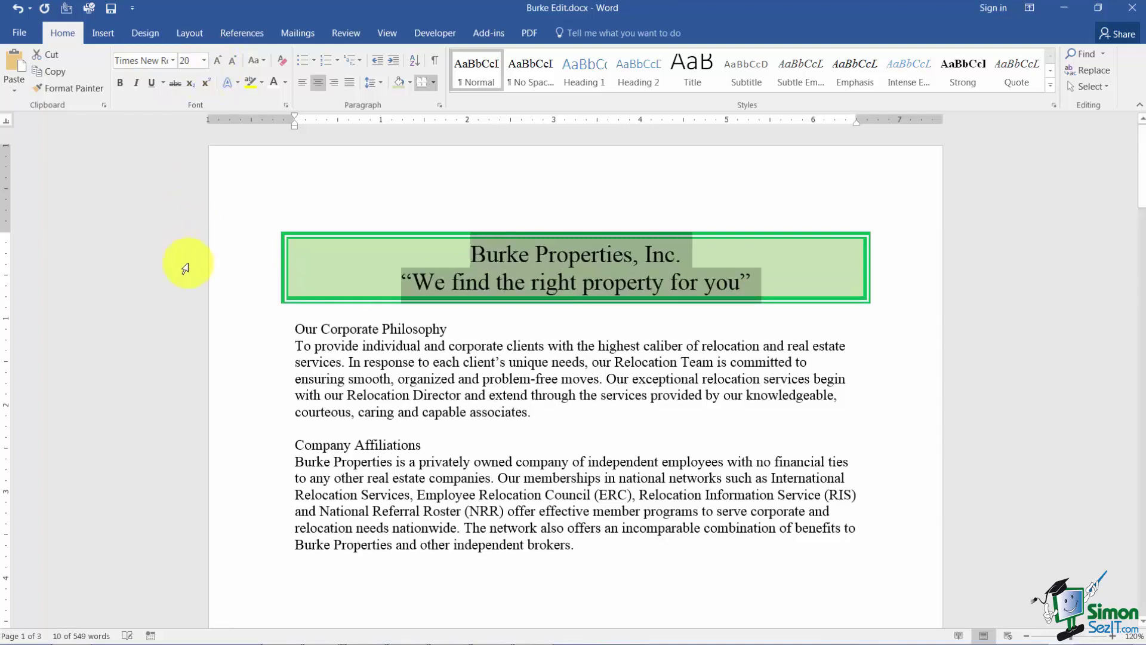
{"action": "left_click", "coordinate": [435, 364]}
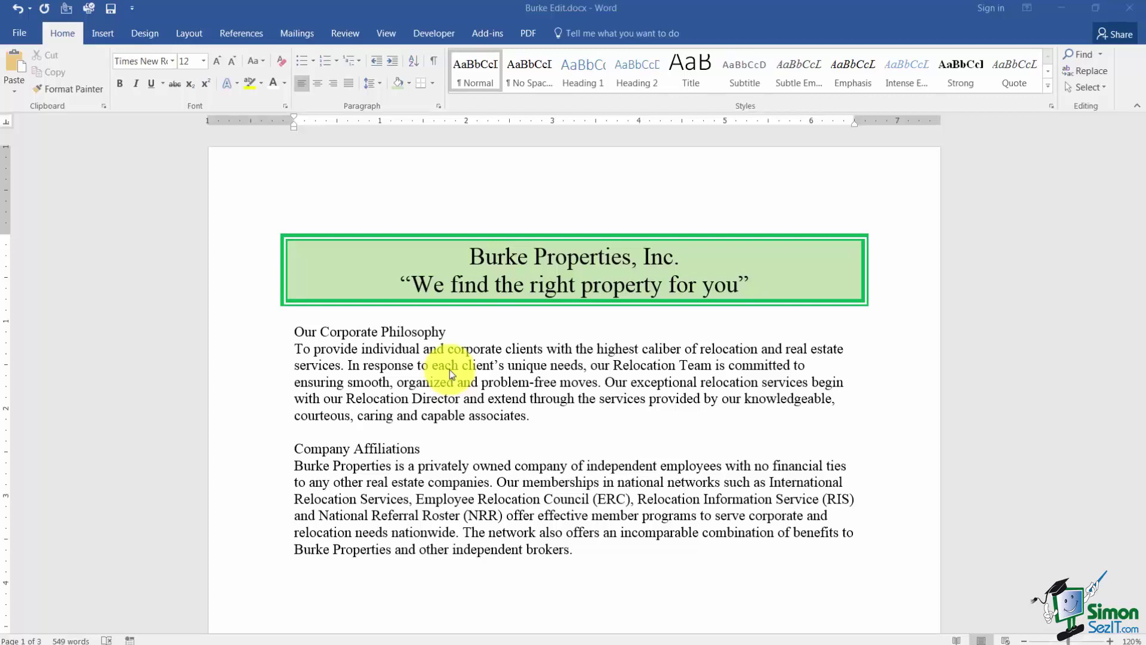
Step: Bring up the Page Border settings in Borders and Shading
{"action": "left_click", "coordinate": [432, 82]}
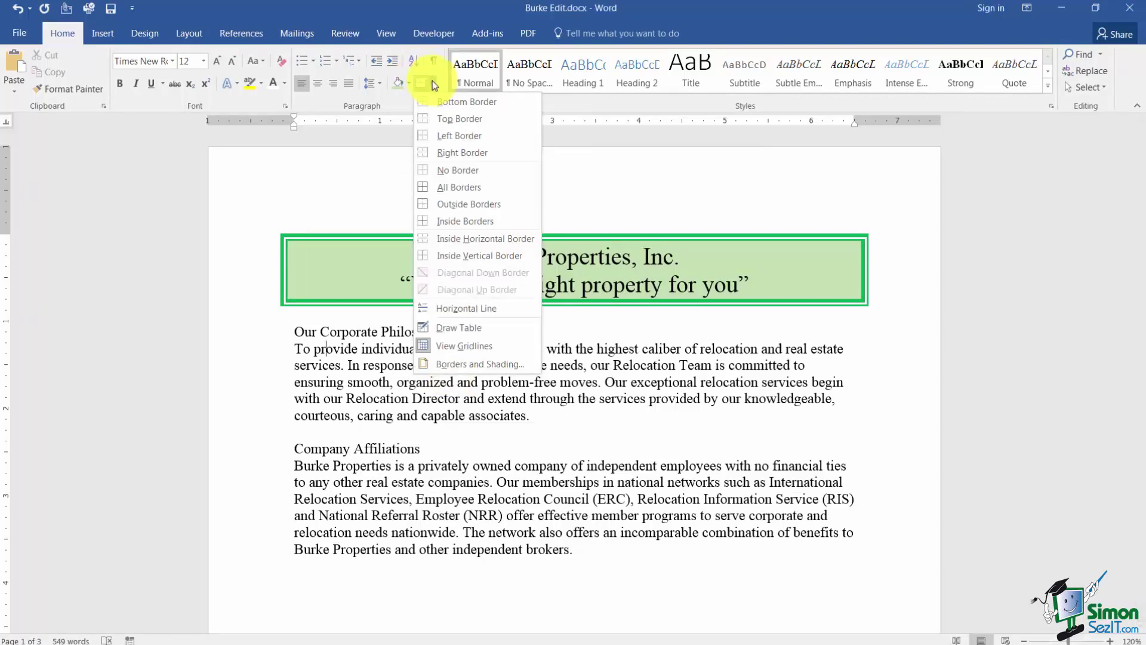
{"action": "left_click", "coordinate": [479, 363]}
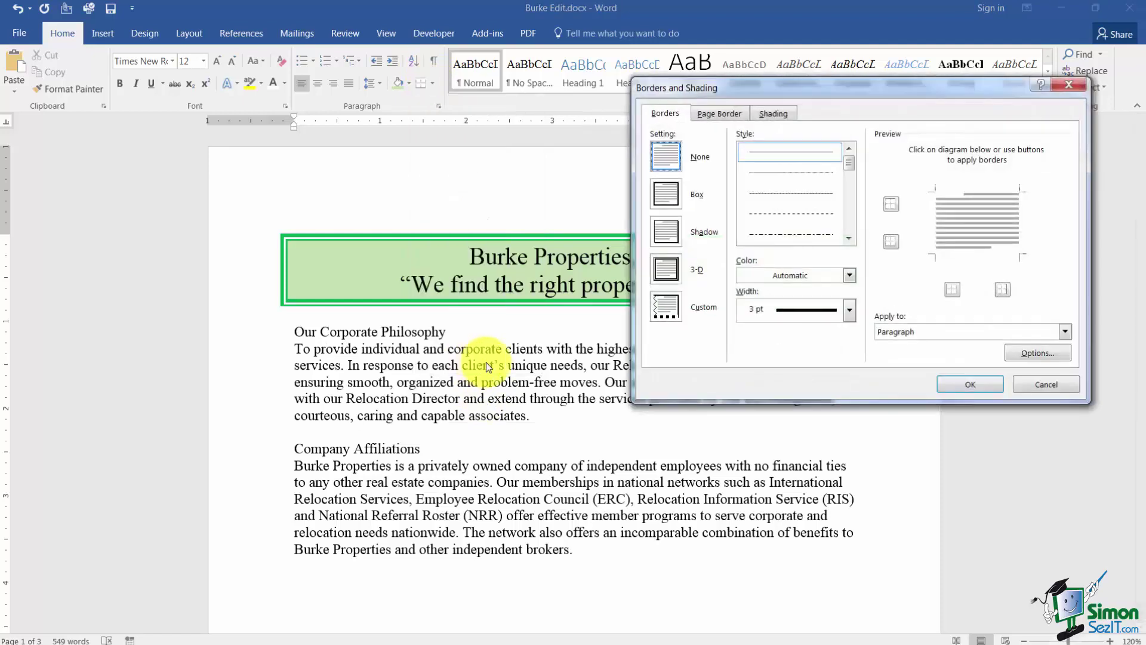
{"action": "left_click", "coordinate": [714, 113]}
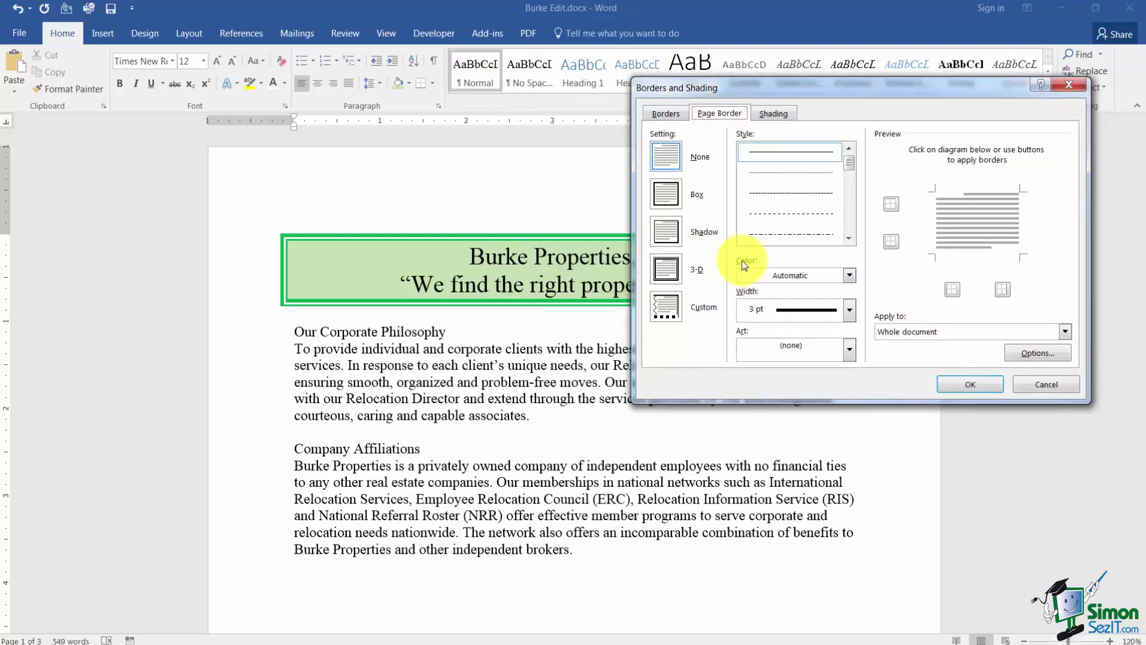
Step: Choose the balloons pattern from the Art list for a 20 pt page border
{"action": "left_click", "coordinate": [847, 355]}
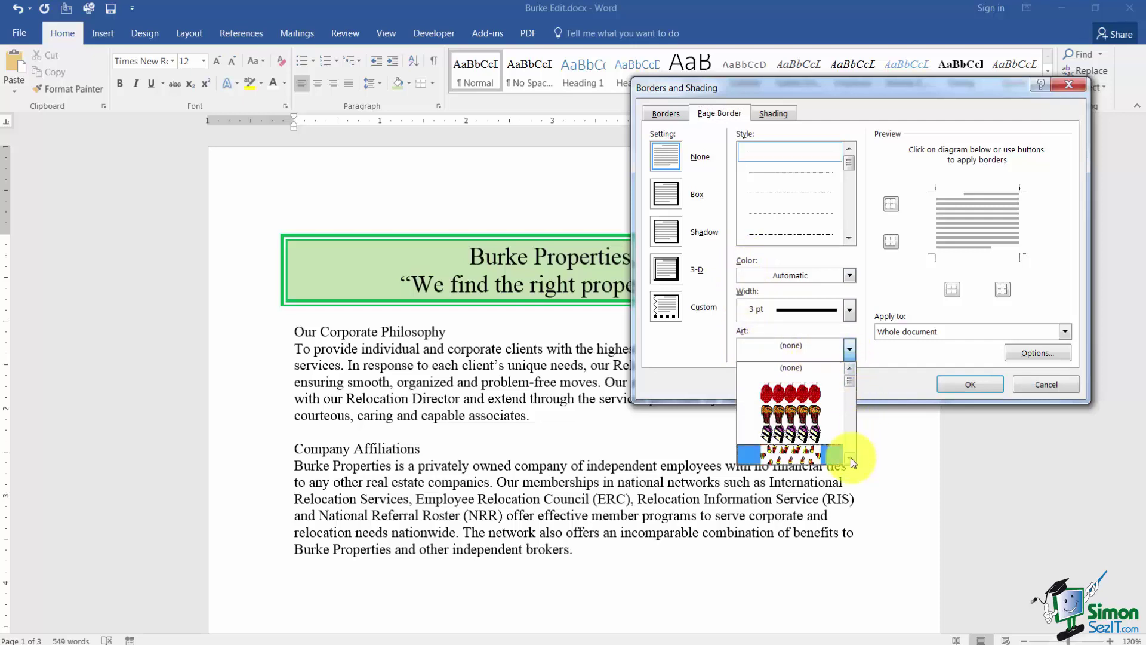
{"action": "scroll", "coordinate": [850, 458], "scroll_direction": "down", "scroll_amount": 10}
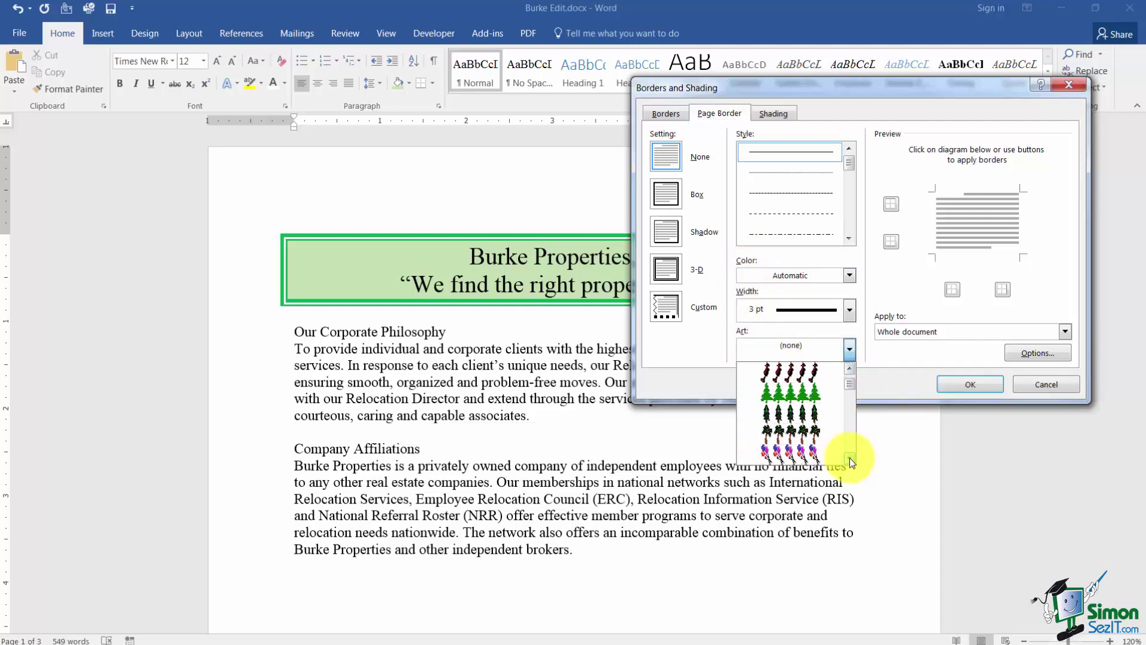
{"action": "scroll", "coordinate": [850, 457], "scroll_direction": "down", "scroll_amount": 10}
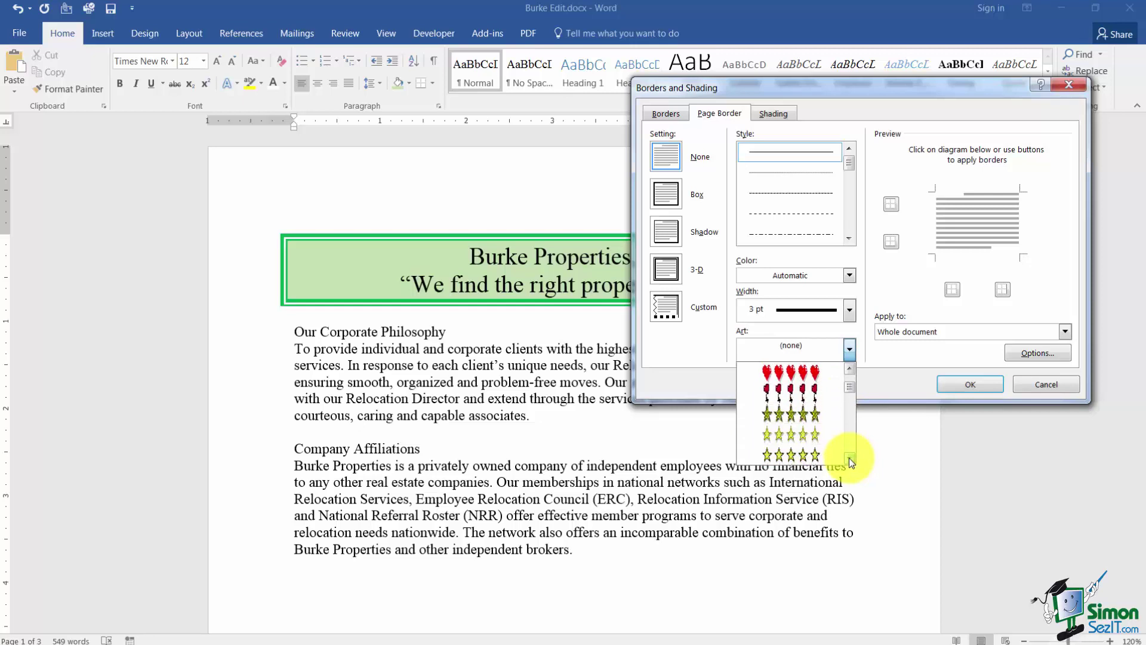
{"action": "scroll", "coordinate": [850, 457], "scroll_direction": "down", "scroll_amount": 10}
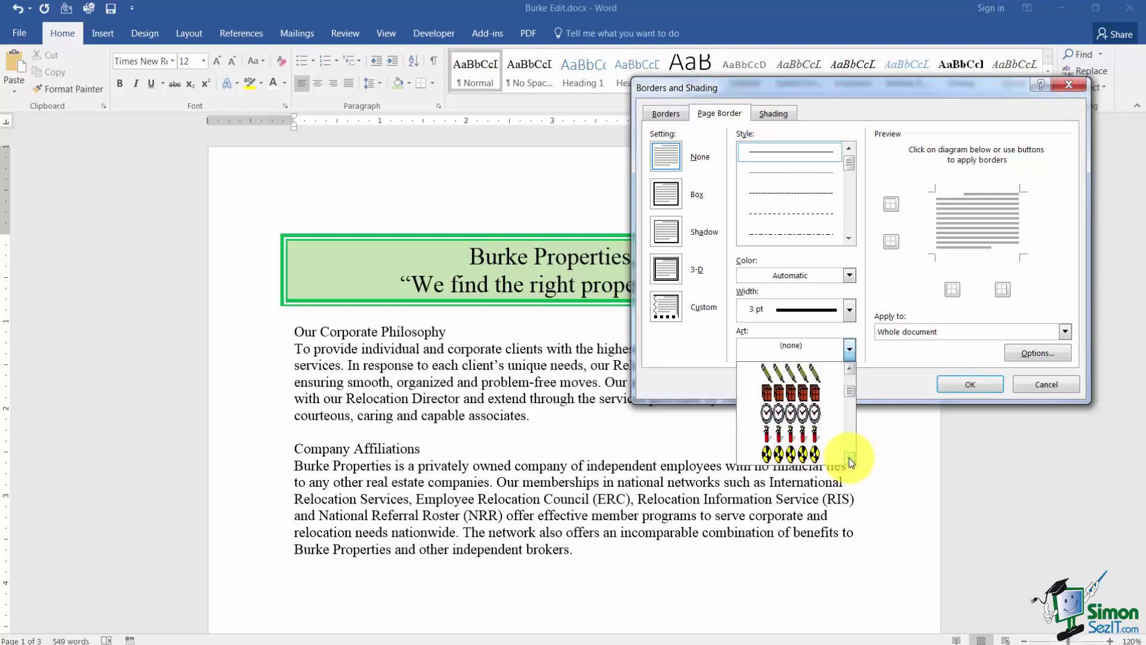
{"action": "scroll", "coordinate": [850, 457], "scroll_direction": "down", "scroll_amount": 10}
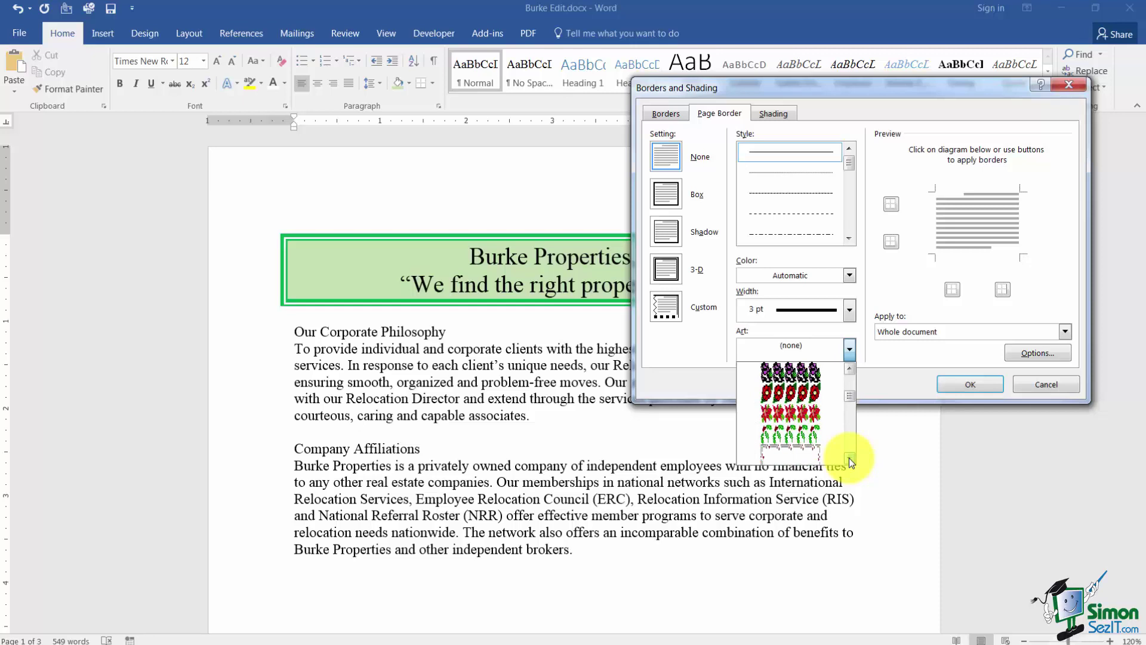
{"action": "scroll", "coordinate": [850, 461], "scroll_direction": "down", "scroll_amount": 5}
{"action": "left_click_drag", "start_coordinate": [848, 398], "coordinate": [854, 436]}
{"action": "left_click", "coordinate": [850, 457]}
{"action": "left_click", "coordinate": [850, 457]}
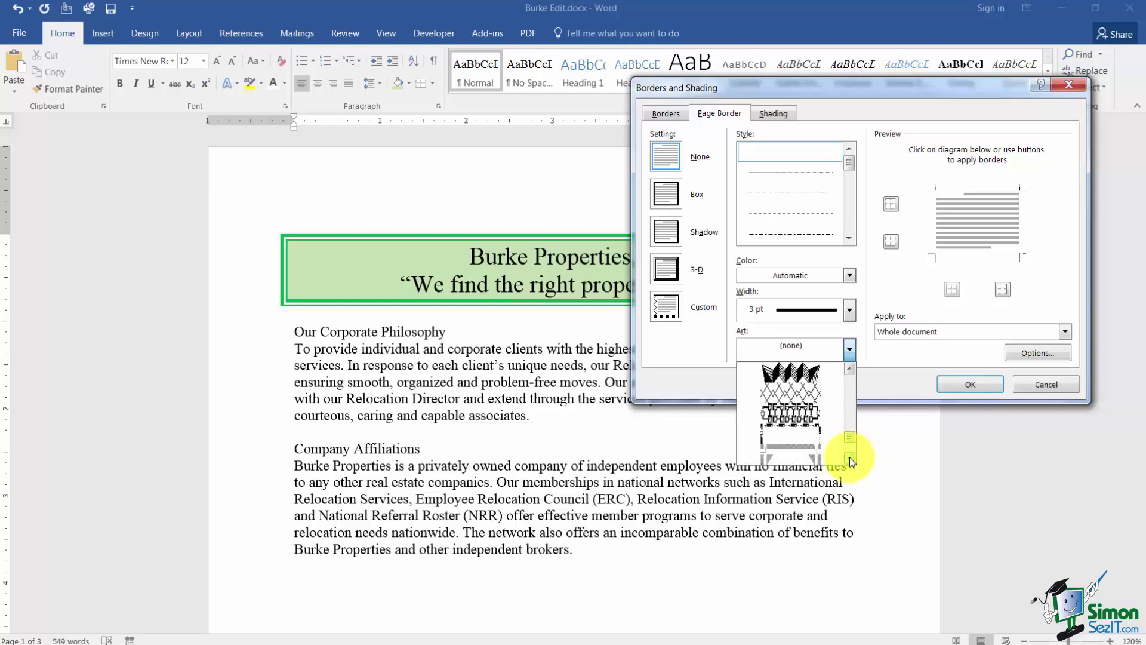
{"action": "left_click", "coordinate": [850, 456]}
{"action": "left_click", "coordinate": [850, 457]}
{"action": "left_click", "coordinate": [850, 457]}
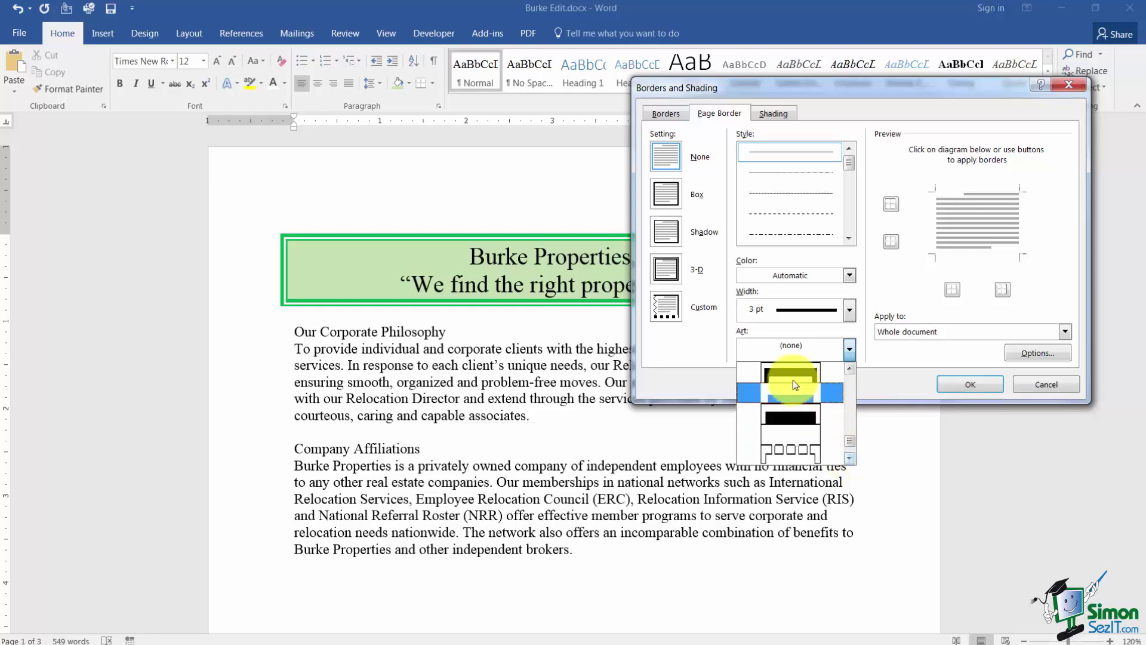
{"action": "left_click_drag", "start_coordinate": [848, 439], "coordinate": [840, 380]}
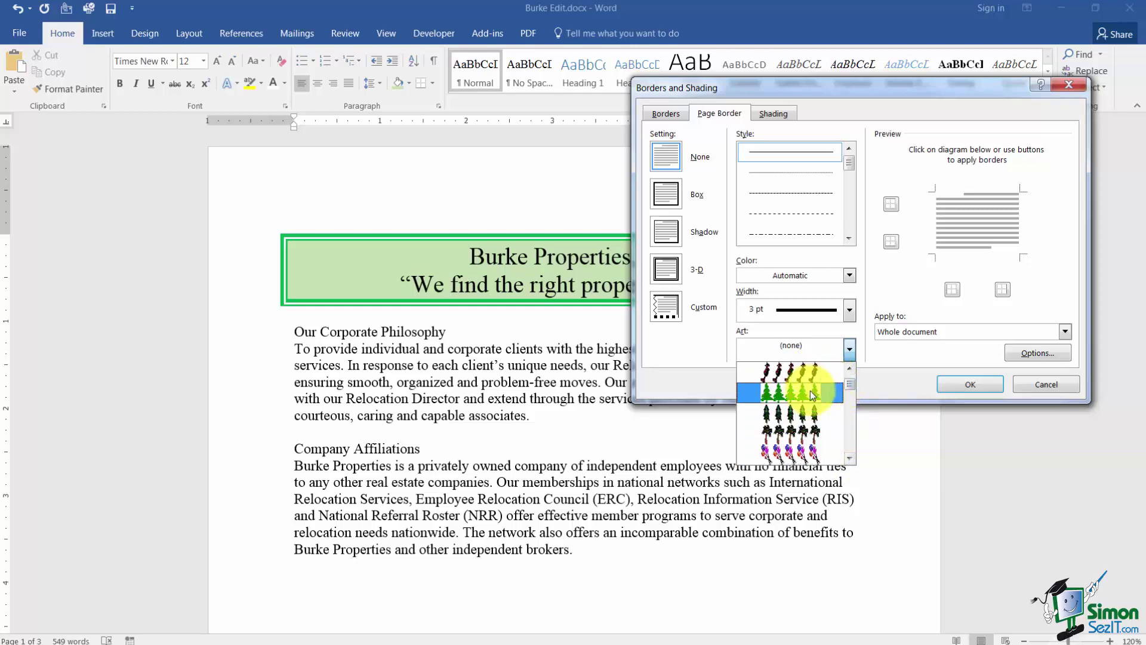
{"action": "left_click", "coordinate": [850, 367]}
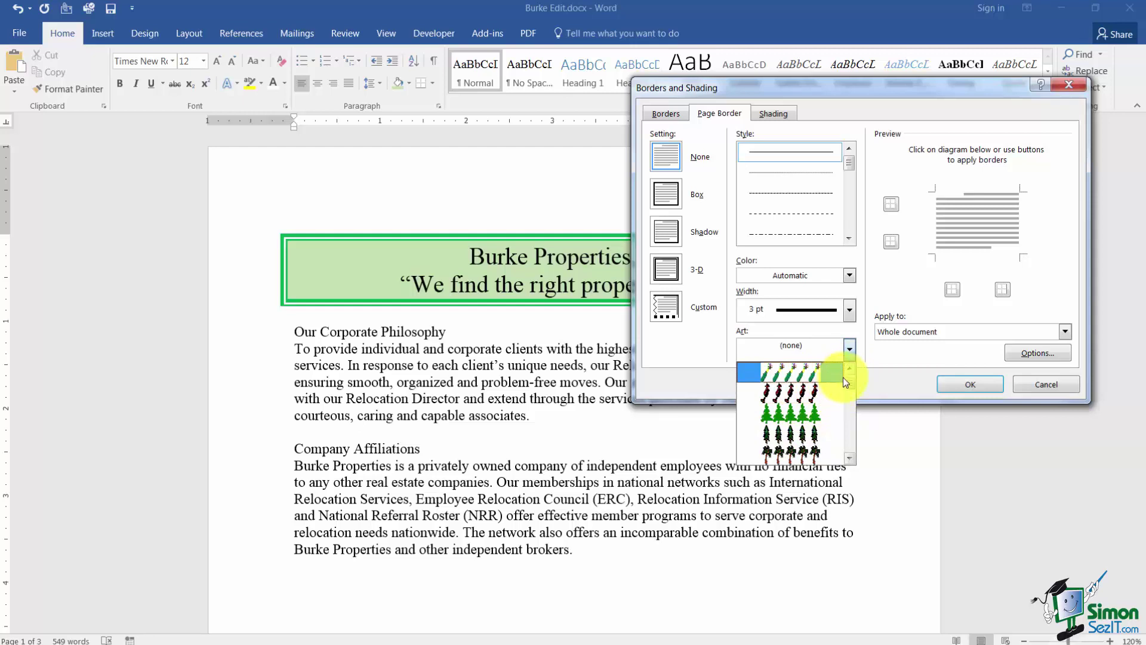
{"action": "left_click", "coordinate": [850, 458]}
{"action": "left_click", "coordinate": [831, 440]}
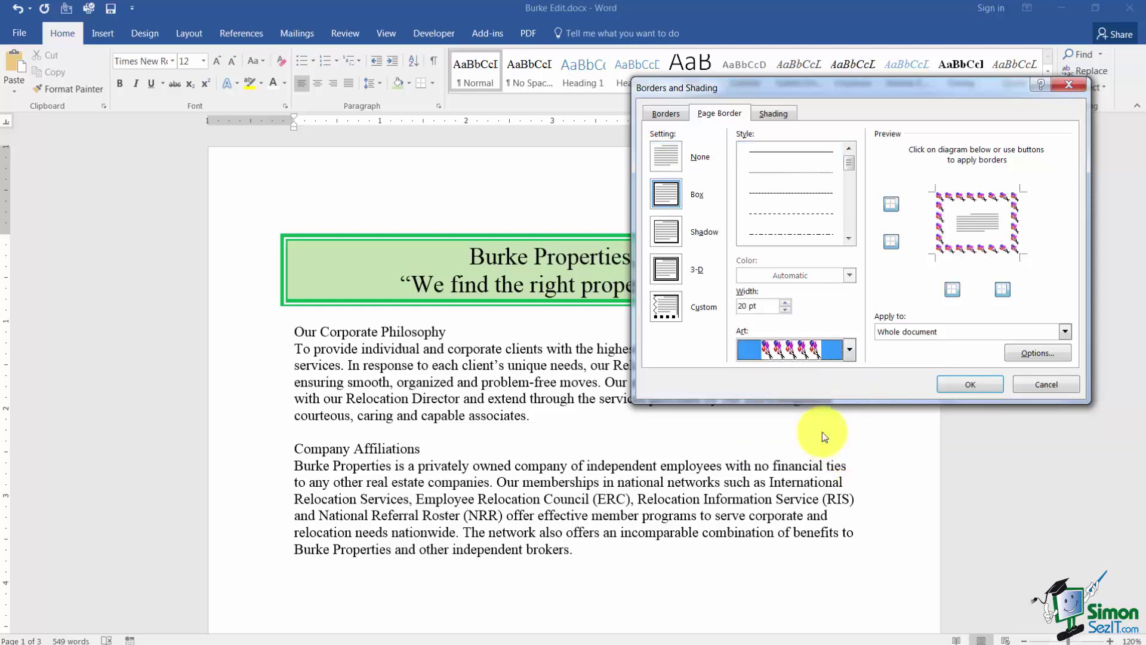
Step: Confirm the balloon art page border around the whole page
{"action": "left_click", "coordinate": [967, 385]}
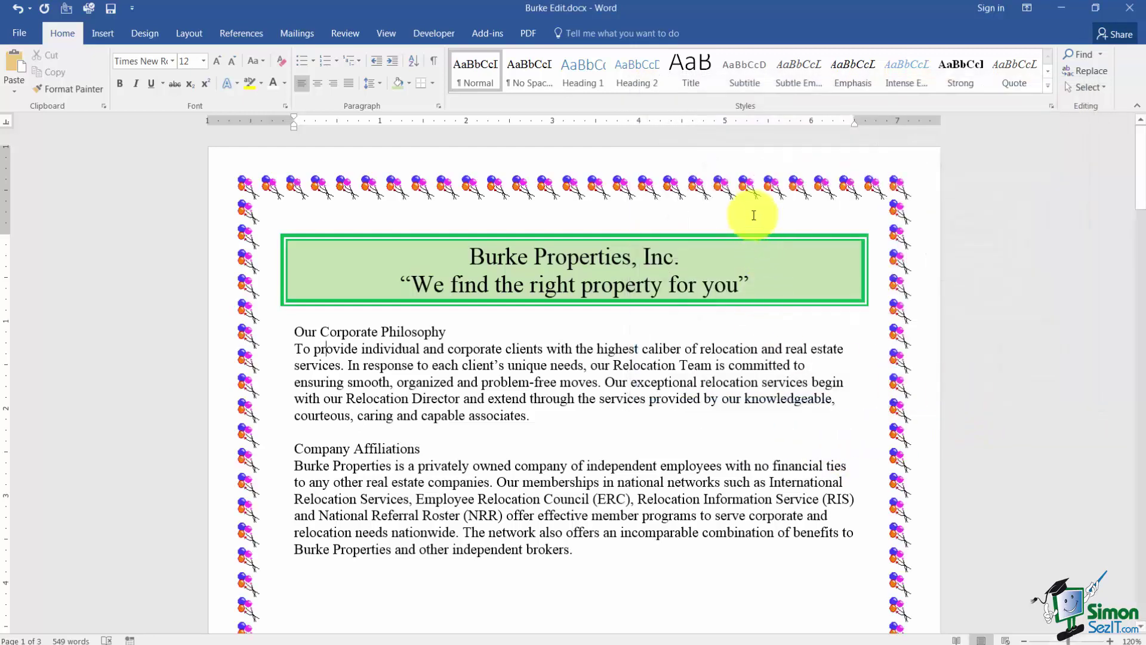